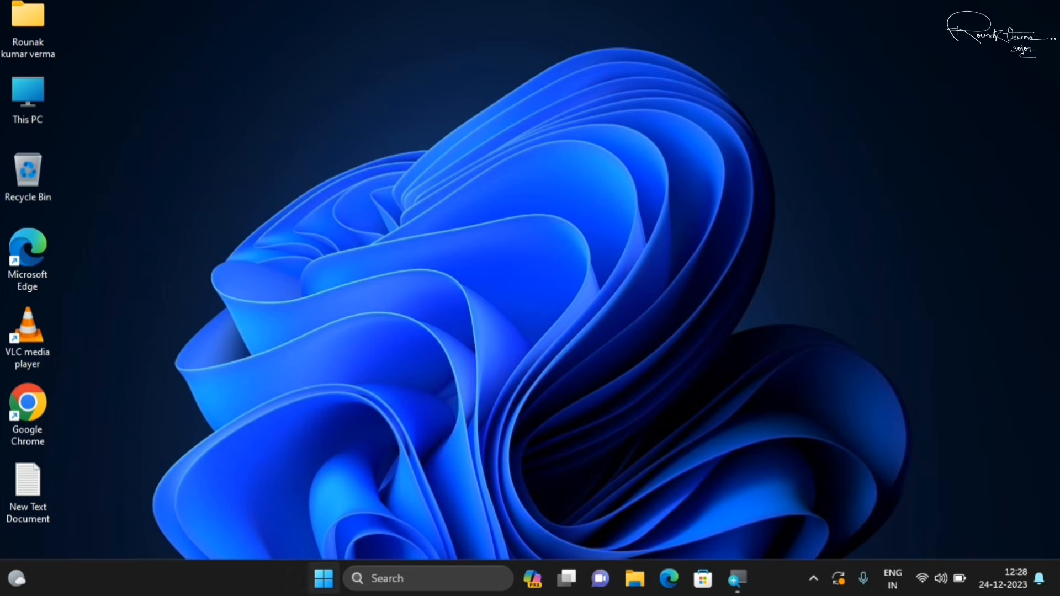
Search the Start menu for 'control panel' and open Control Panel
left_click(324, 578)
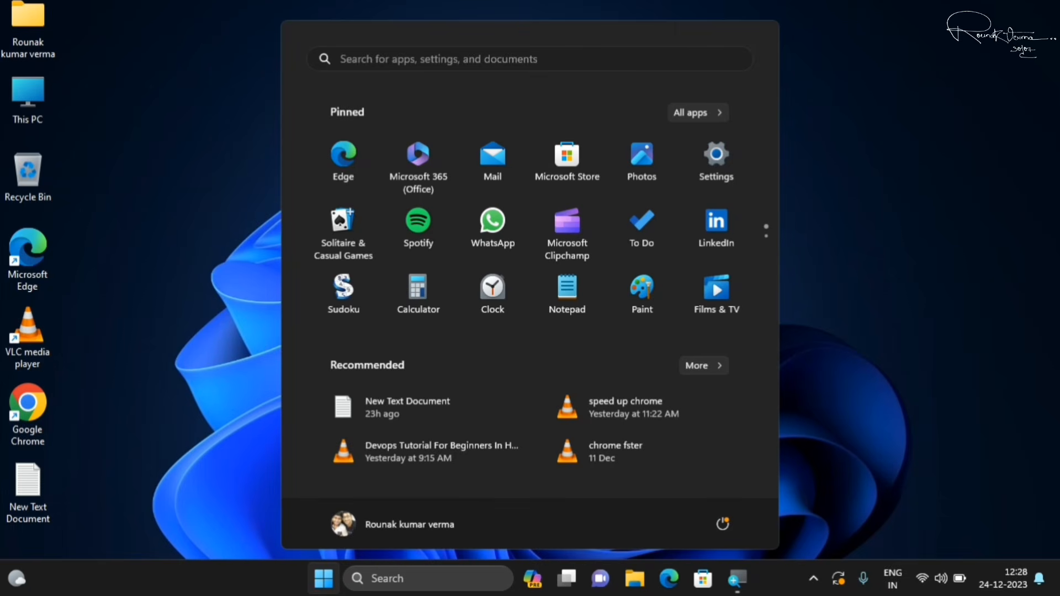
type("control panel")
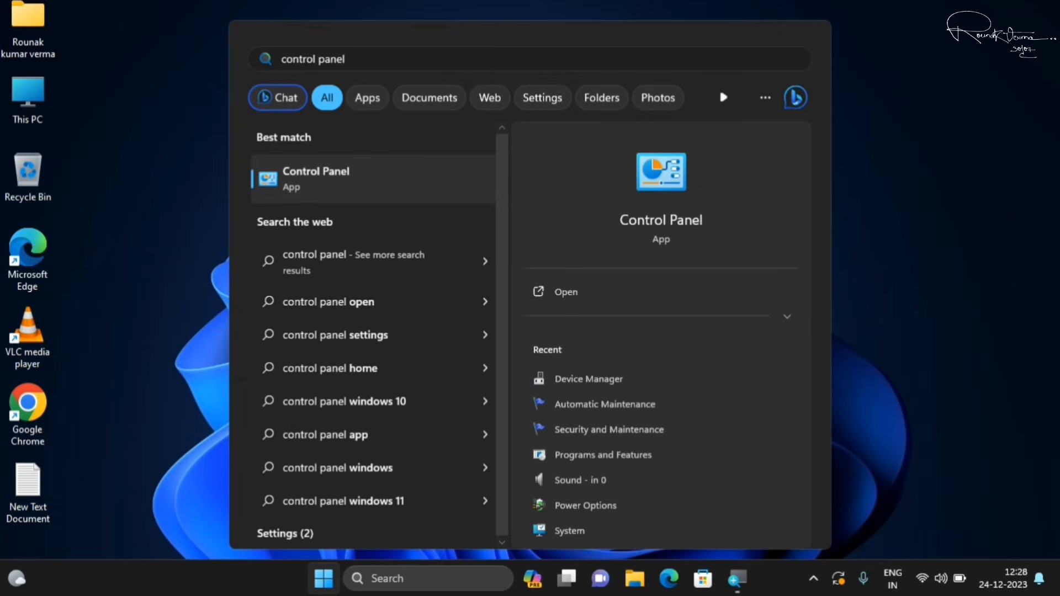
left_click(559, 297)
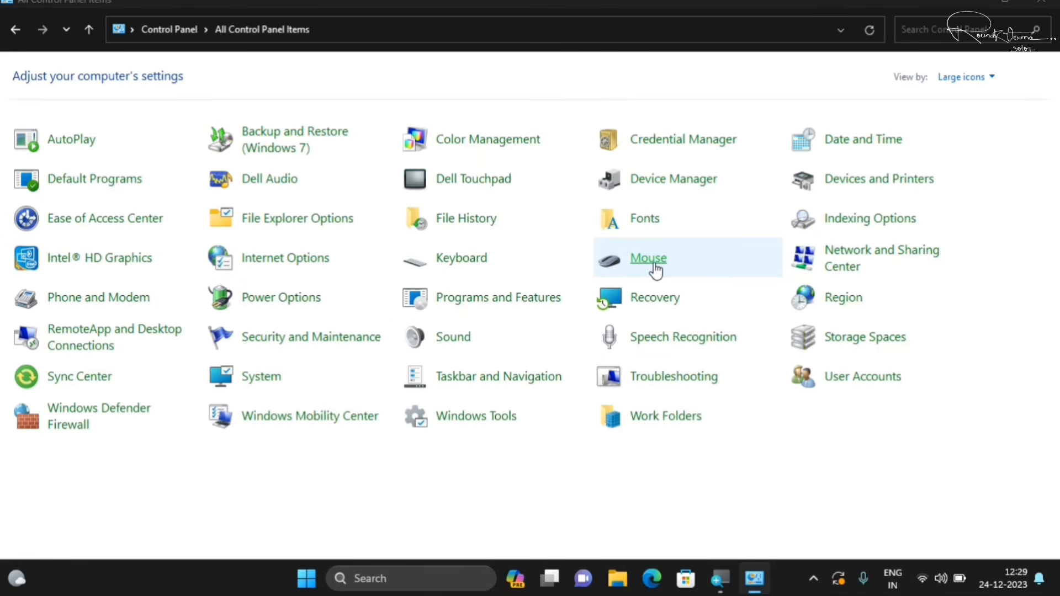
Enable 'Hide pointer while typing' on the Mouse Pointer Options tab, apply it, and close Control Panel
left_click(559, 271)
left_click_drag(188, 82, 467, 97)
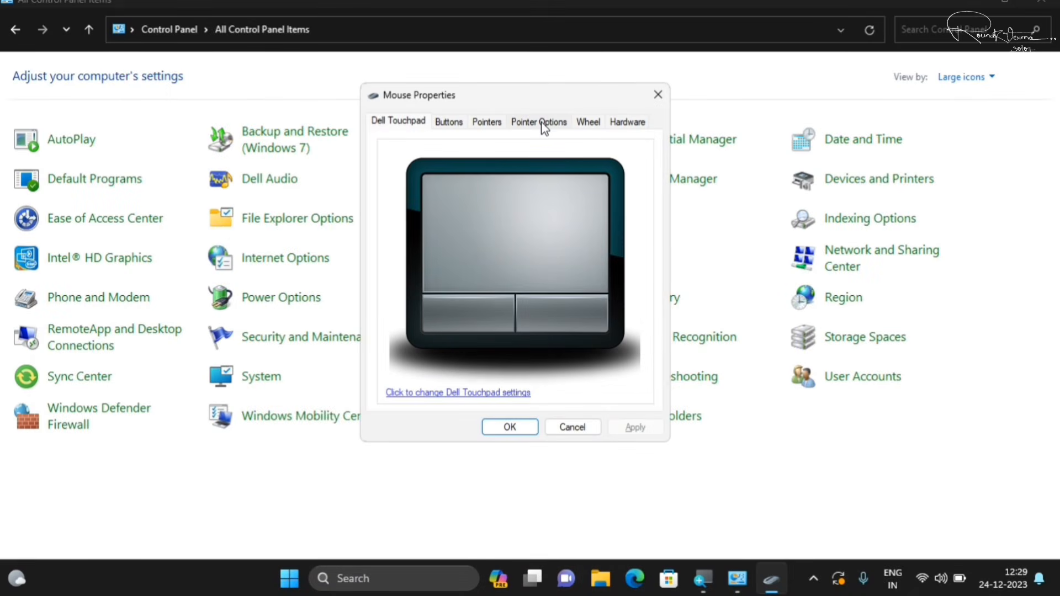
left_click(541, 123)
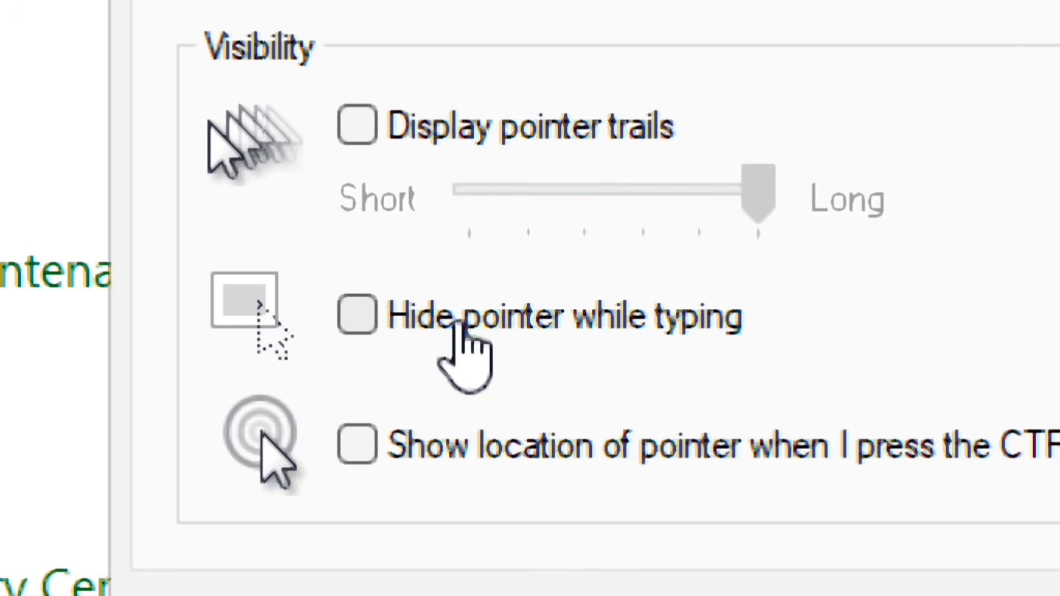
left_click(361, 325)
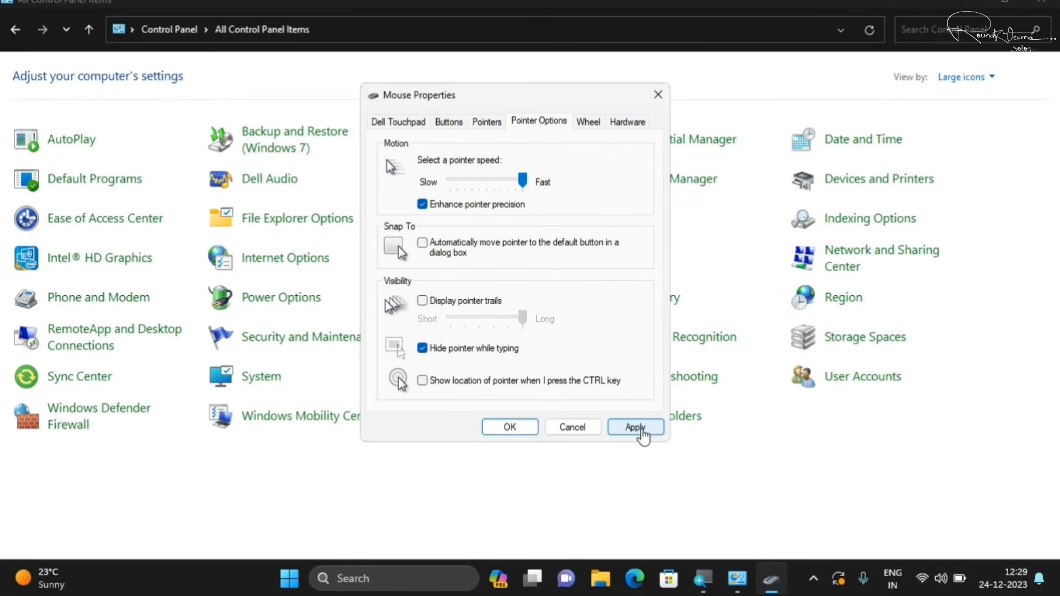
left_click(641, 429)
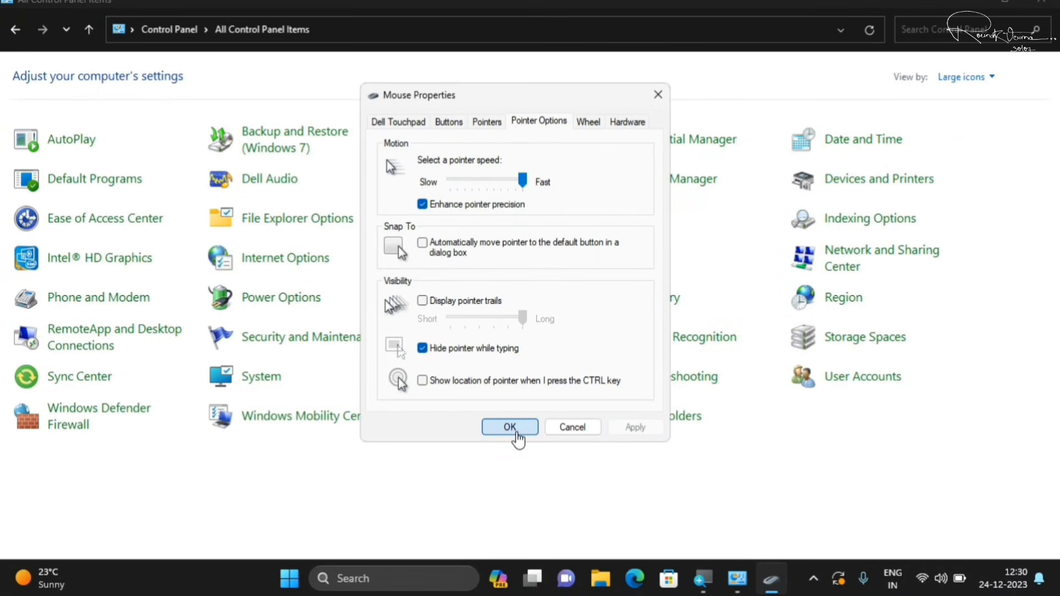
left_click(516, 429)
left_click(1041, 1)
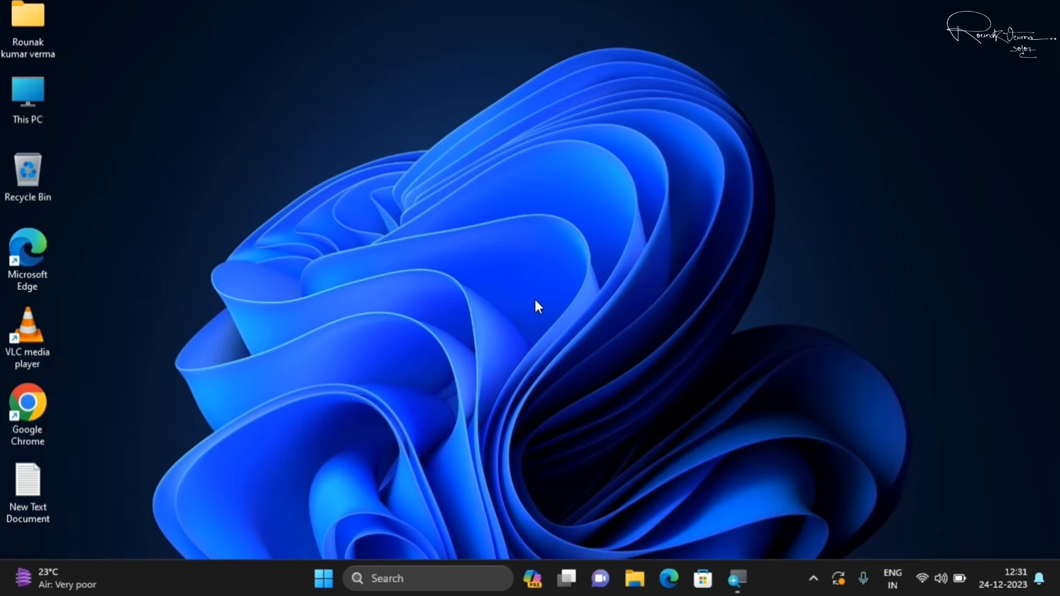
Open Device Manager from the Start right-click menu and select Dell Touchpad under Mice and other pointing devices
right_click(322, 587)
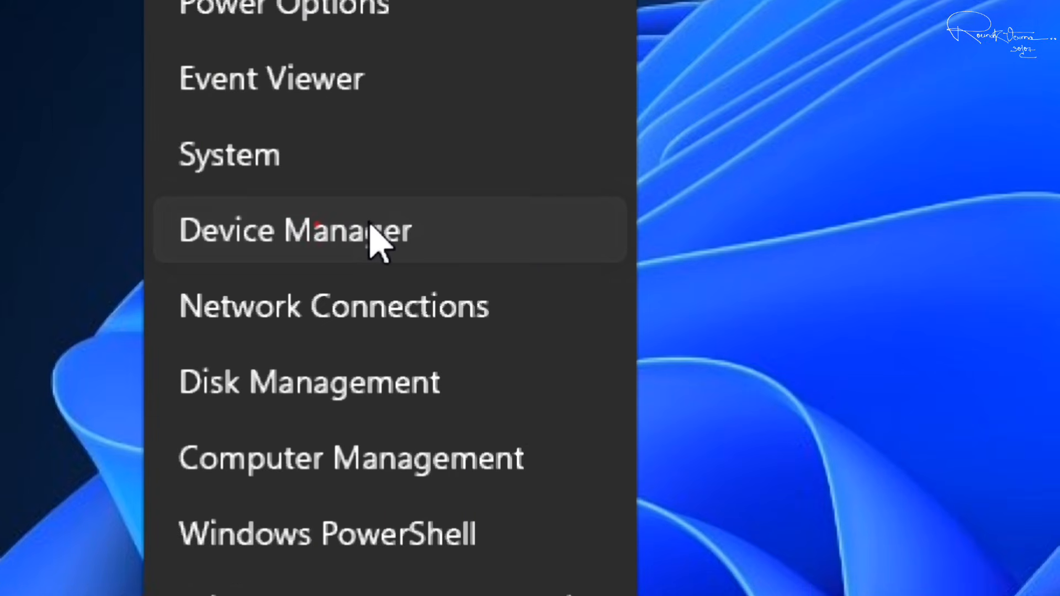
left_click(317, 226)
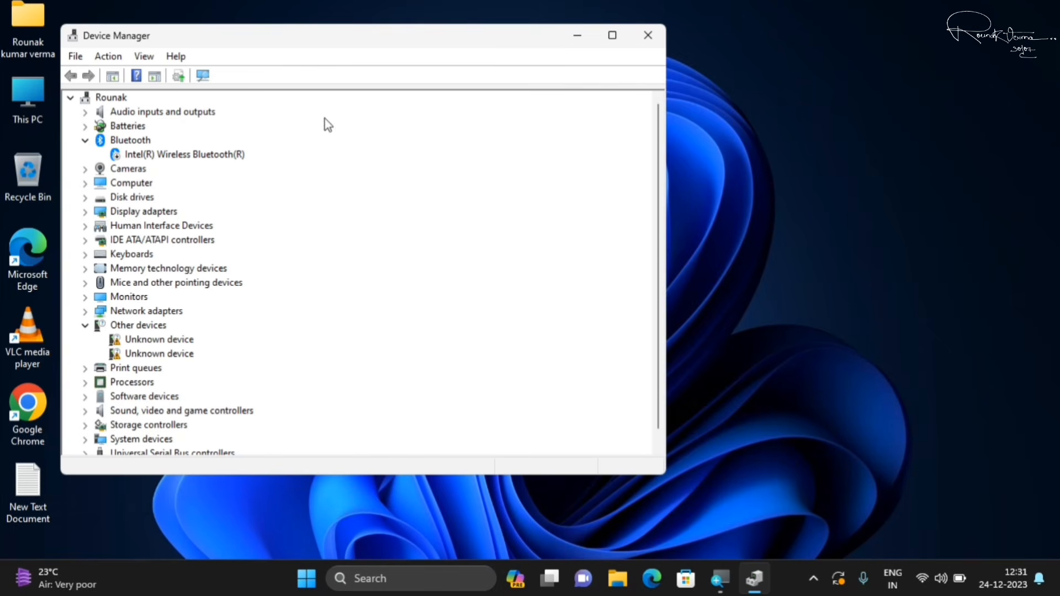
left_click_drag(303, 39, 506, 46)
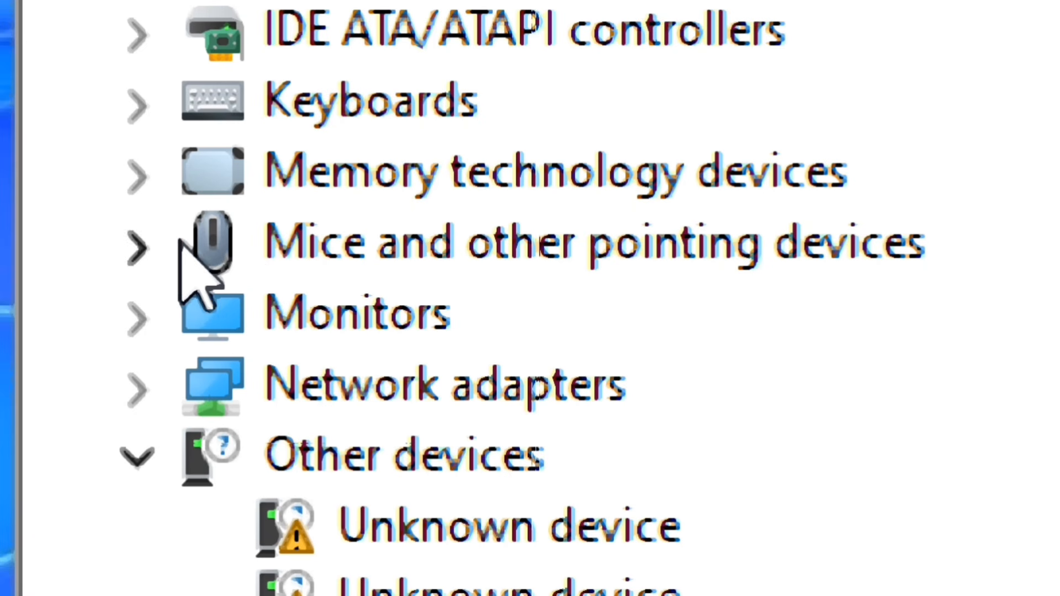
left_click(155, 243)
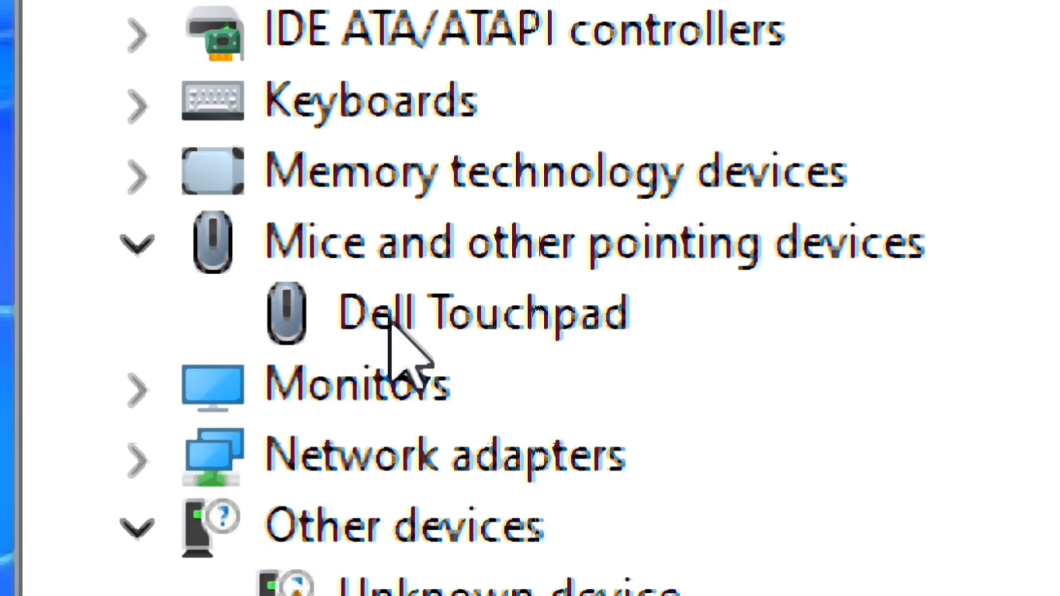
left_click(433, 303)
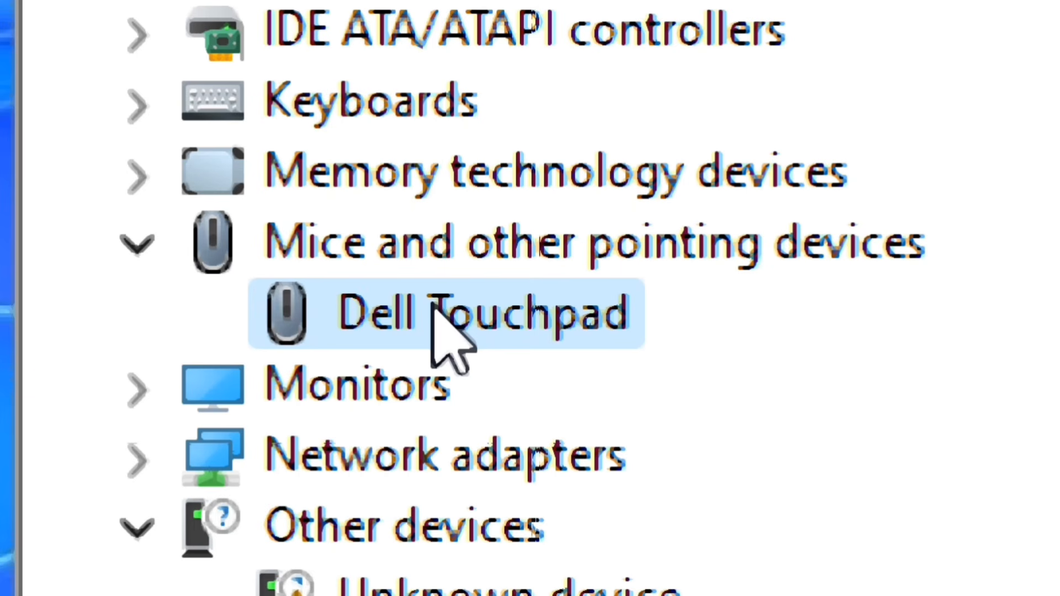
Run Update driver on Dell Touchpad with an automatic search for drivers
right_click(433, 308)
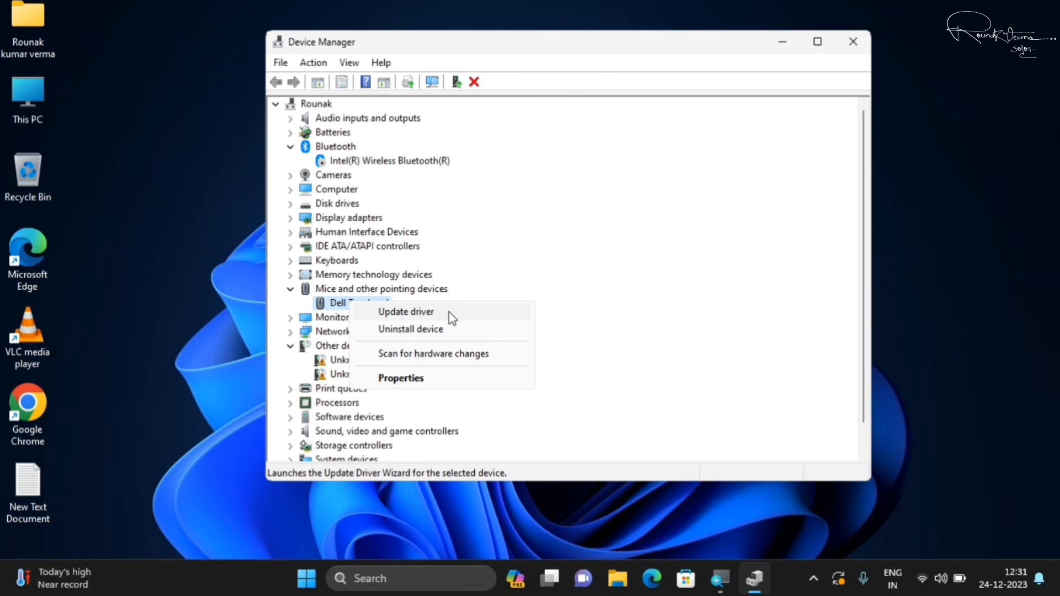
left_click(449, 313)
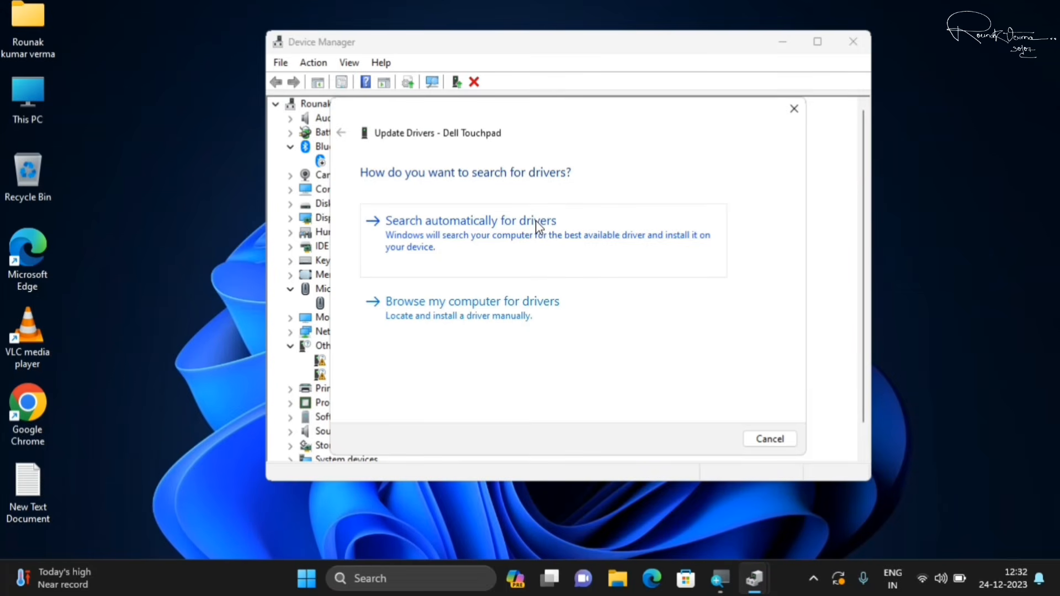
left_click(675, 218)
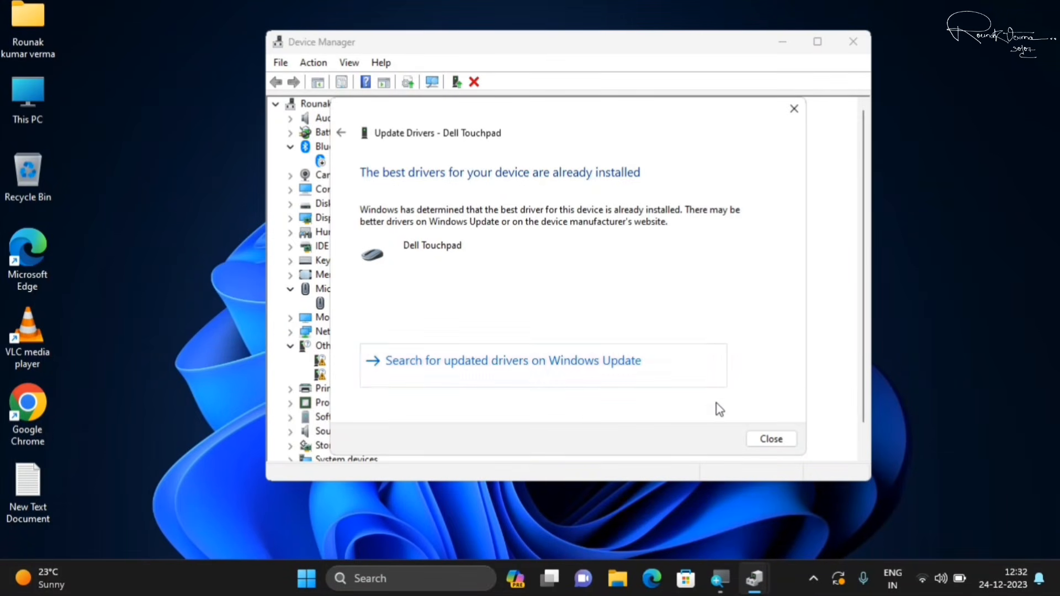
Close the driver wizard and Device Manager, then open and dismiss the Start power menu
left_click(777, 439)
left_click(851, 44)
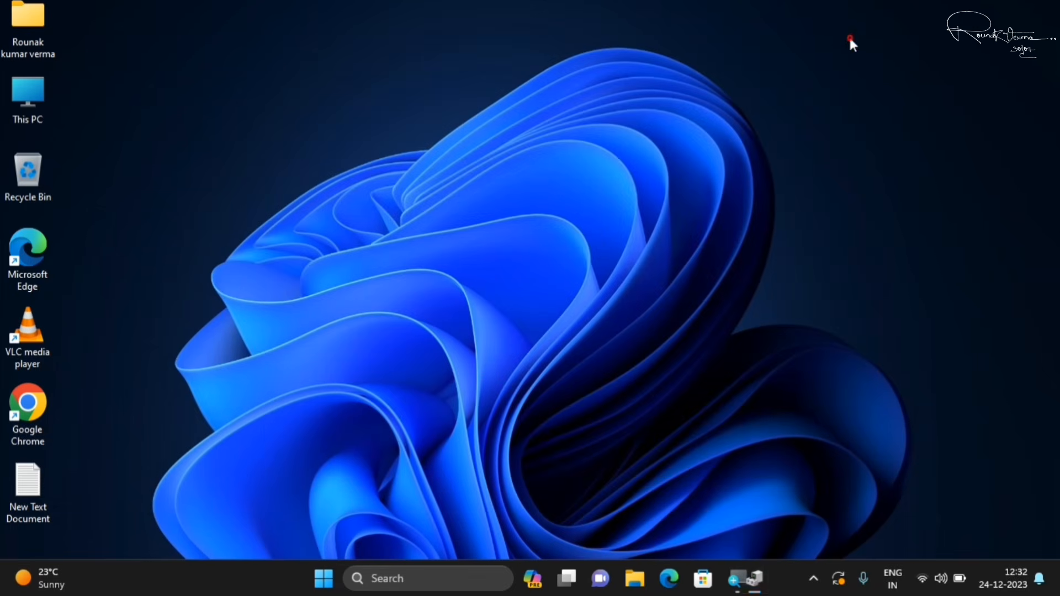
left_click(323, 579)
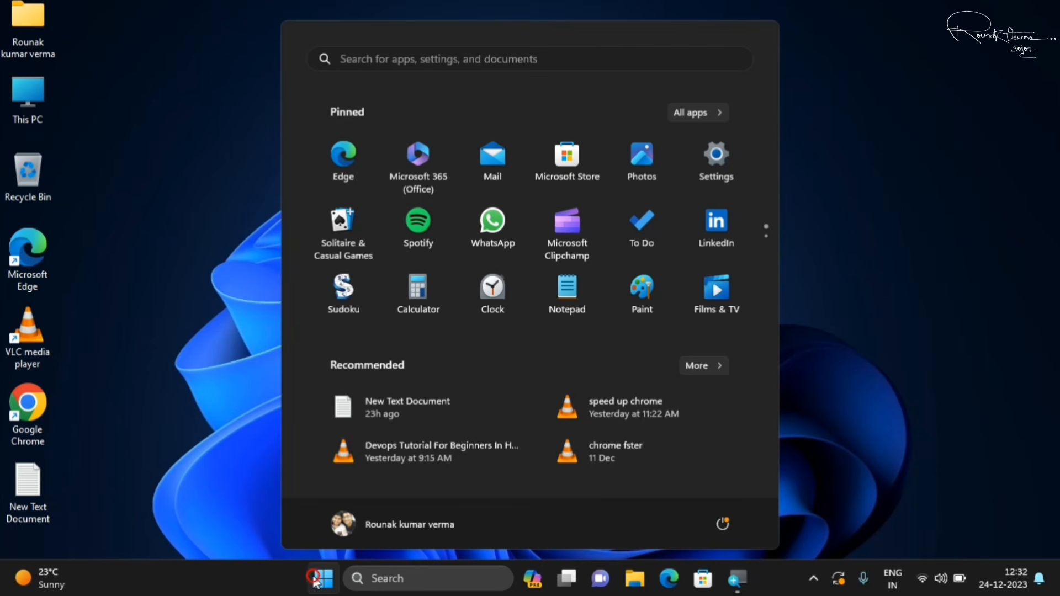
left_click(721, 532)
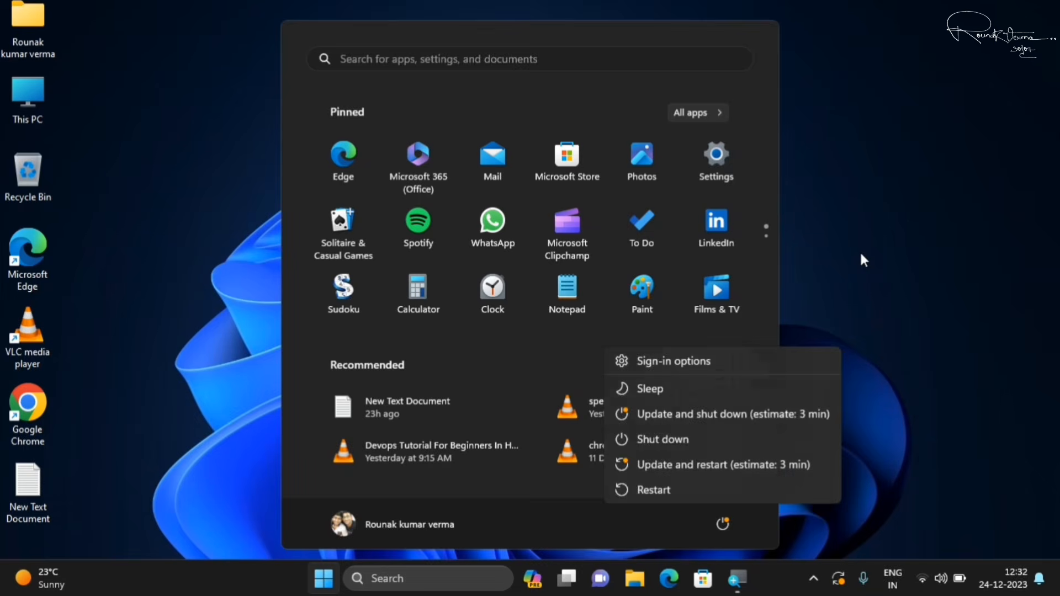
left_click(861, 254)
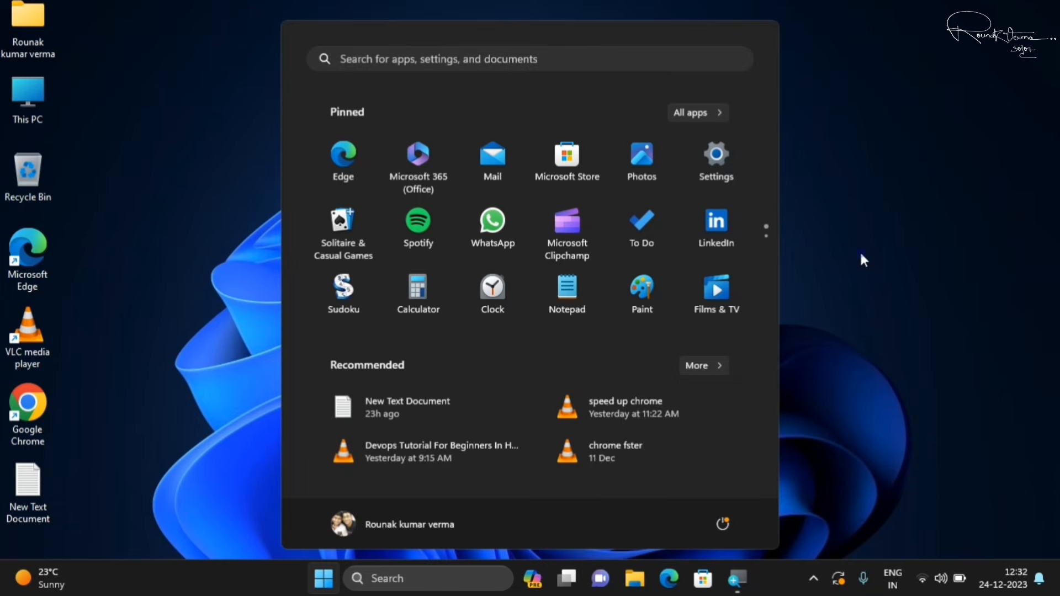
left_click(861, 254)
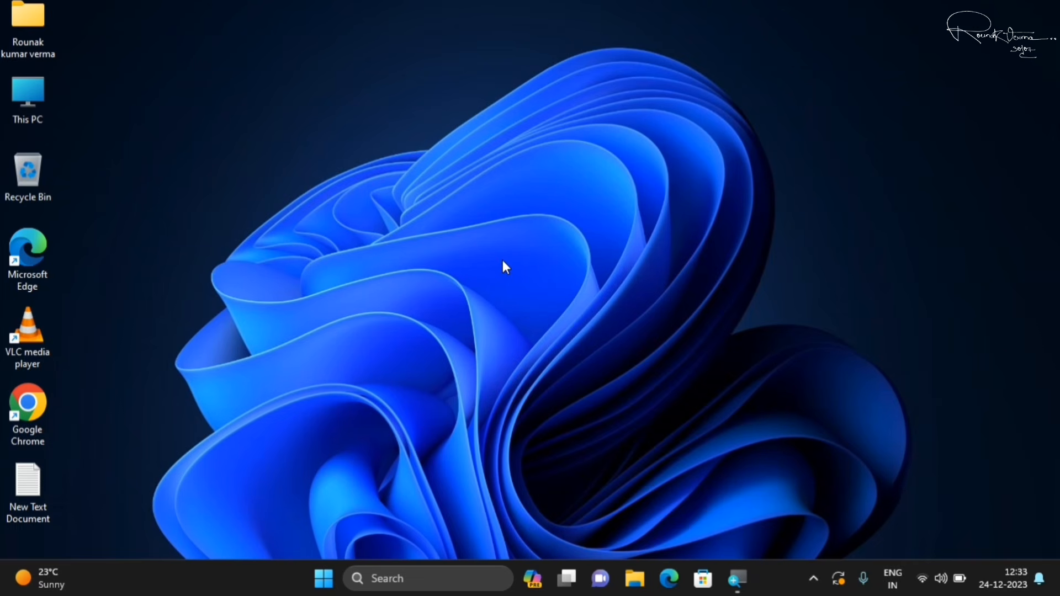
Launch Chrome and search Google for 'dell driver', discarding the earlier HP and Lenovo attempts
double_click(27, 406)
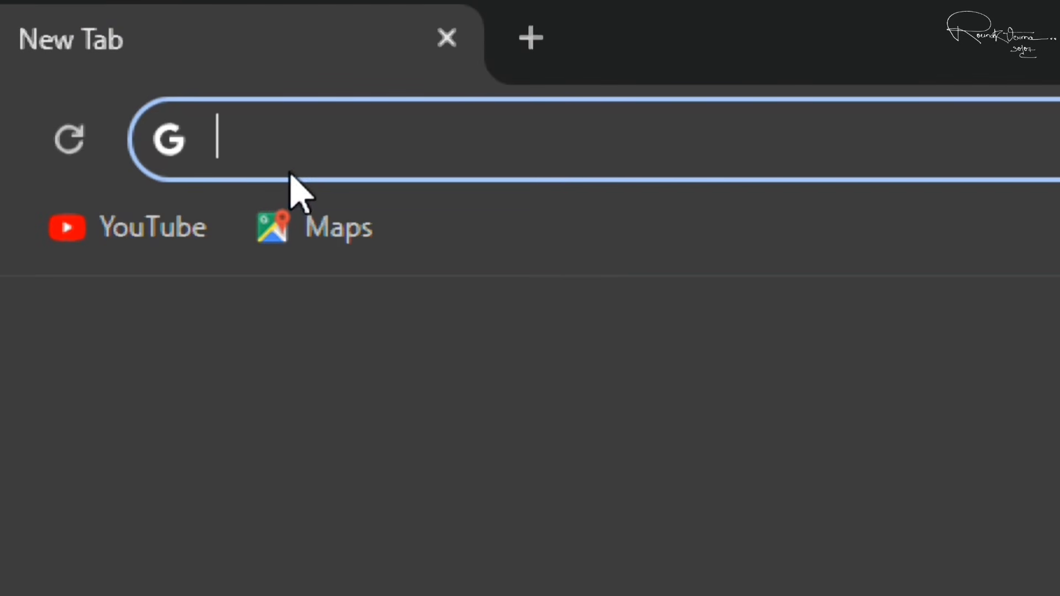
left_click(305, 157)
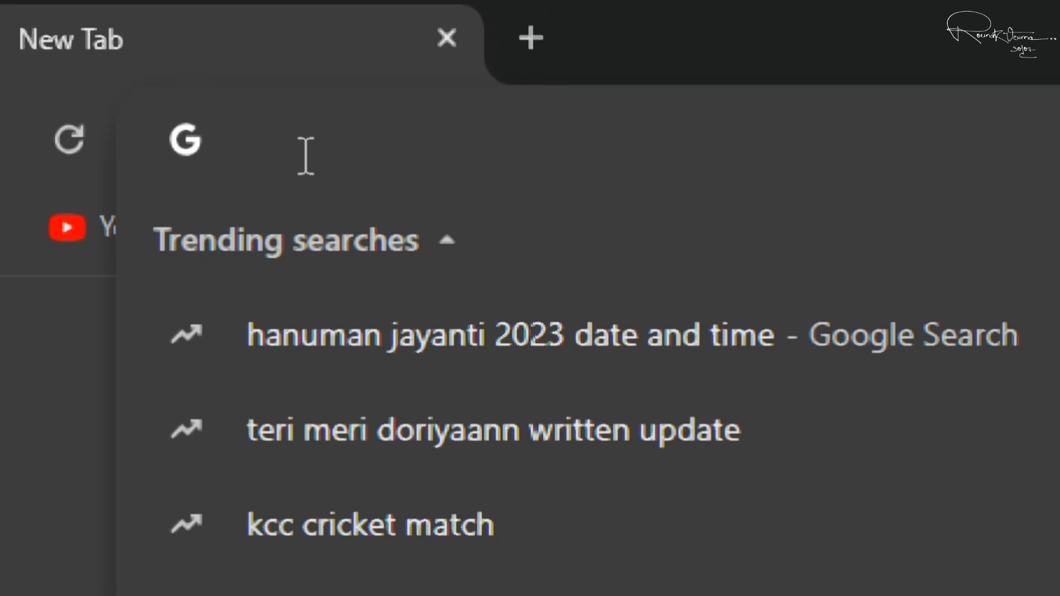
type("hp deriver")
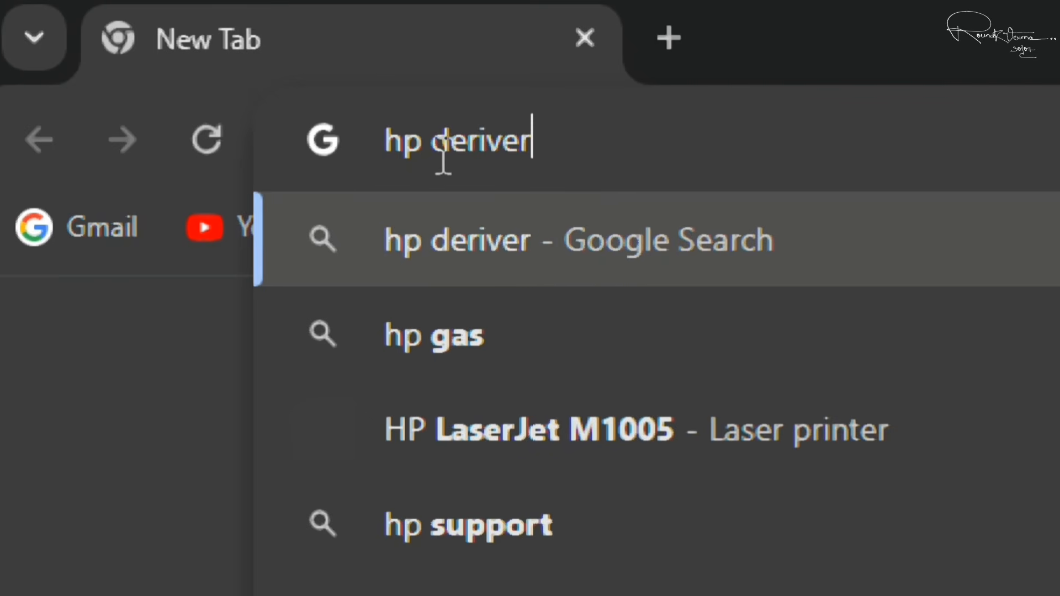
key("BackSpace")
key("BackSpace")
key("BackSpace")
key("BackSpace")
key("BackSpace")
key("BackSpace")
type("riv")
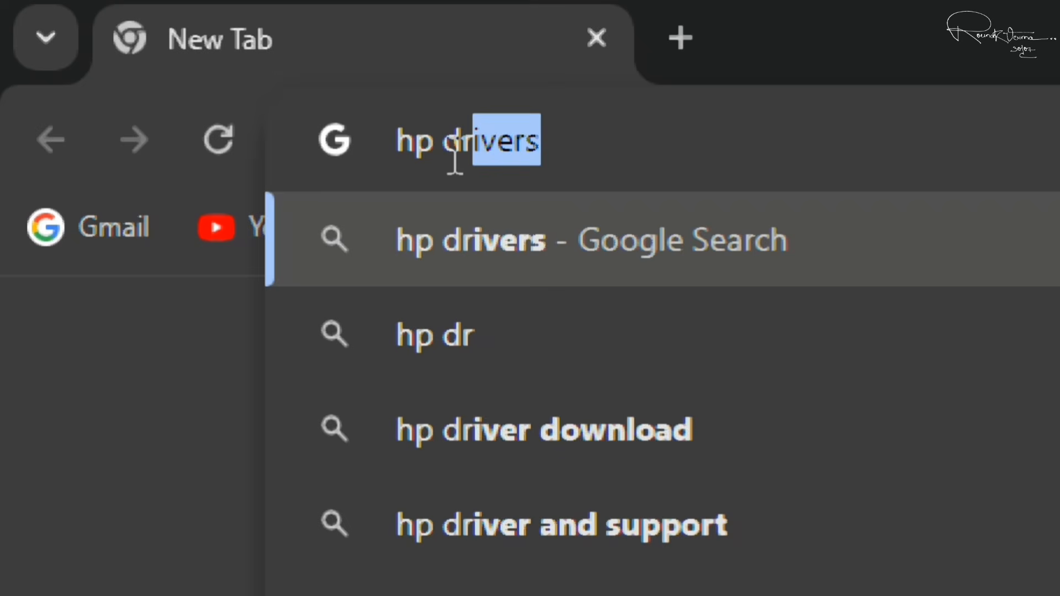
type("er")
key("BackSpace")
key("BackSpace")
key("BackSpace")
key("BackSpace")
key("BackSpace")
key("BackSpace")
key("BackSpace")
key("BackSpace")
key("BackSpace")
key("BackSpace")
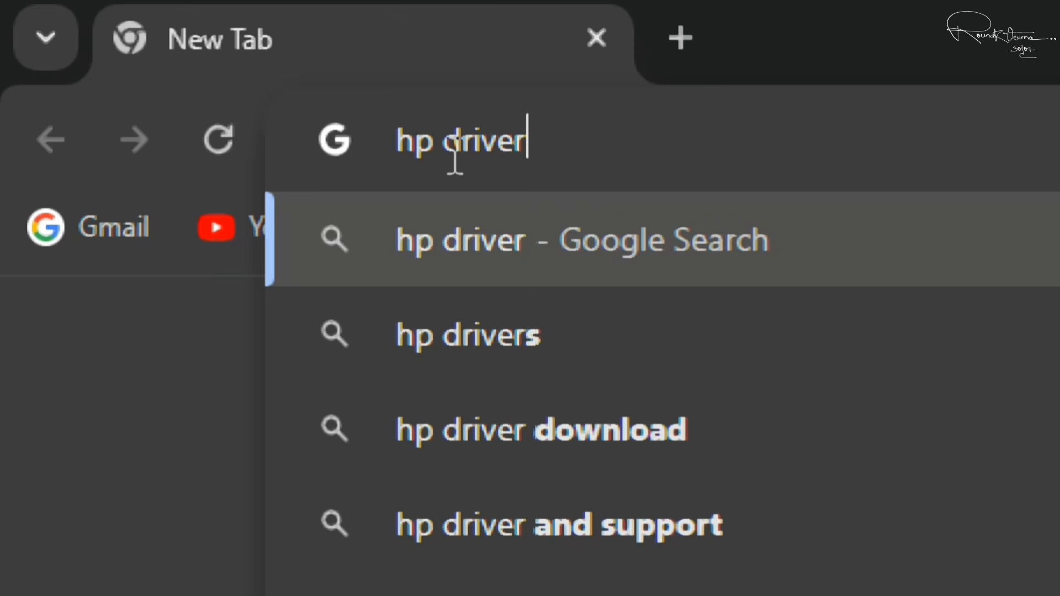
type("lenovo ")
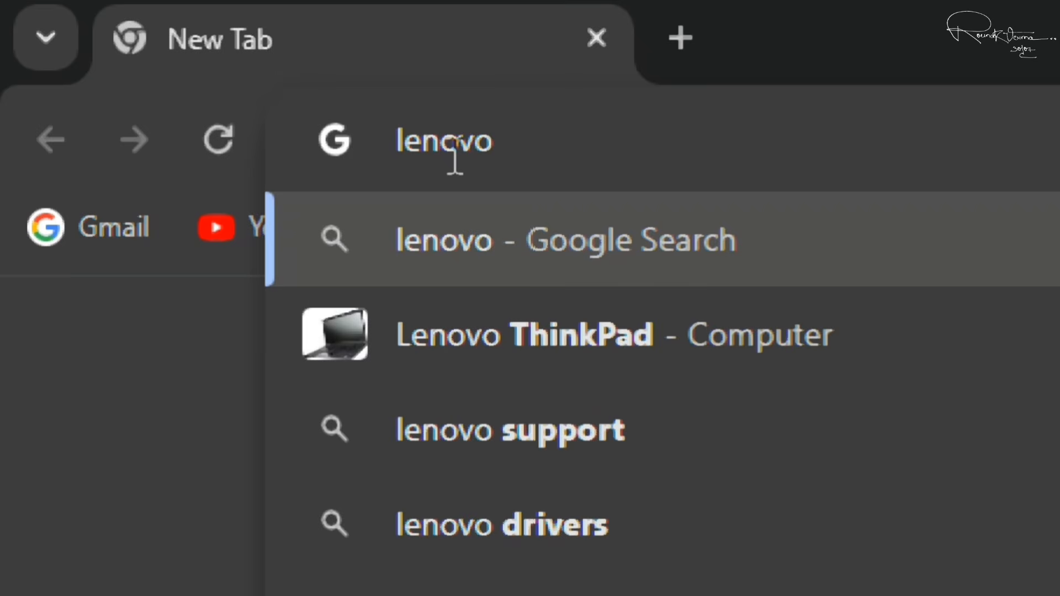
type("driver")
key("BackSpace")
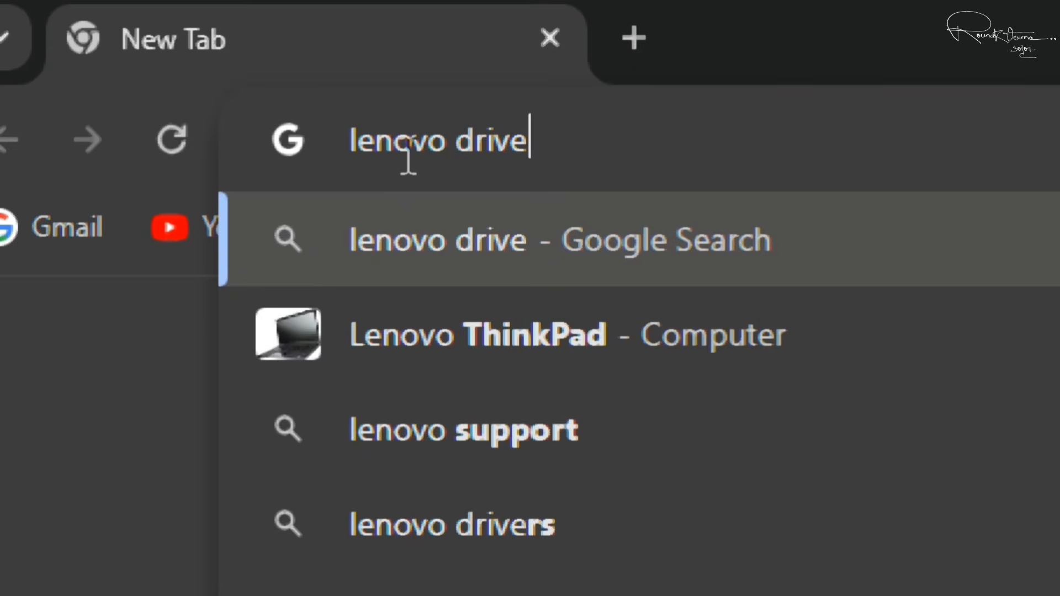
key("BackSpace")
key("BackSpace")
key("BackSpace")
key("BackSpace")
key("BackSpace")
key("BackSpace")
key("BackSpace")
key("BackSpace")
key("BackSpace")
key("BackSpace")
key("BackSpace")
key("BackSpace")
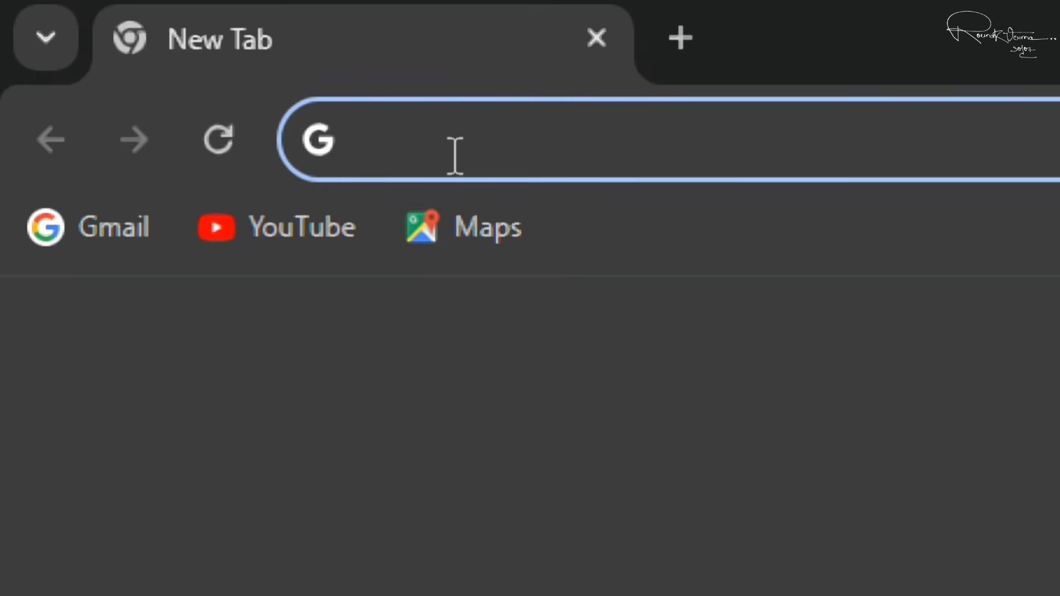
type("dell dri")
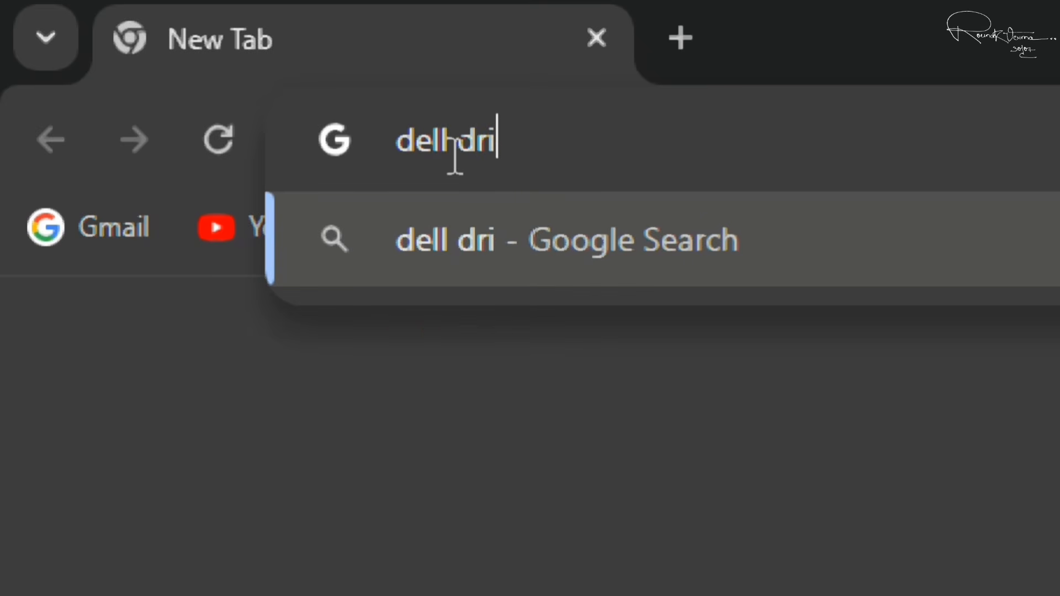
type("ver")
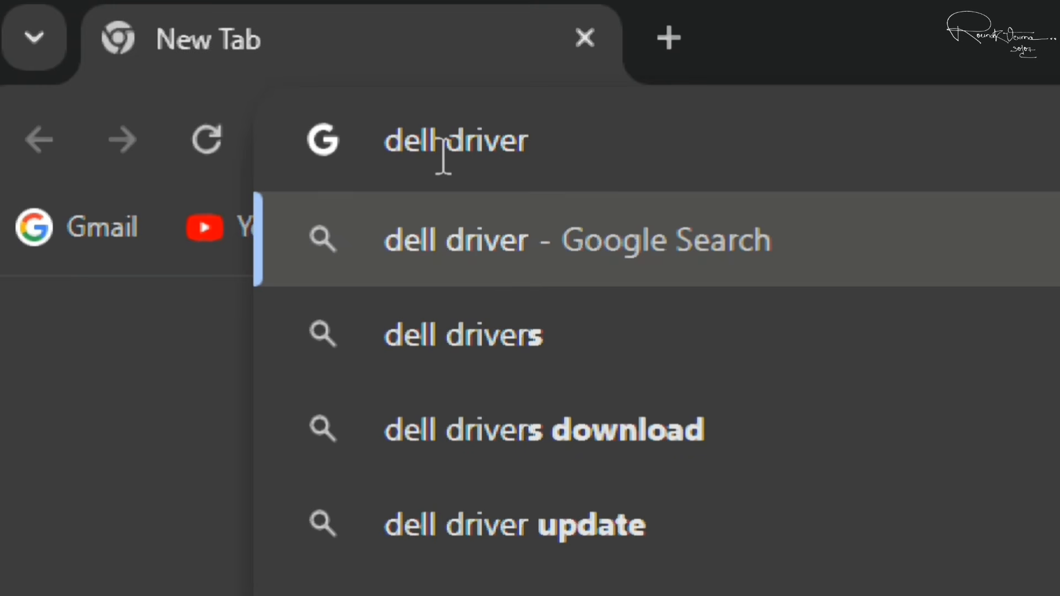
key("Return")
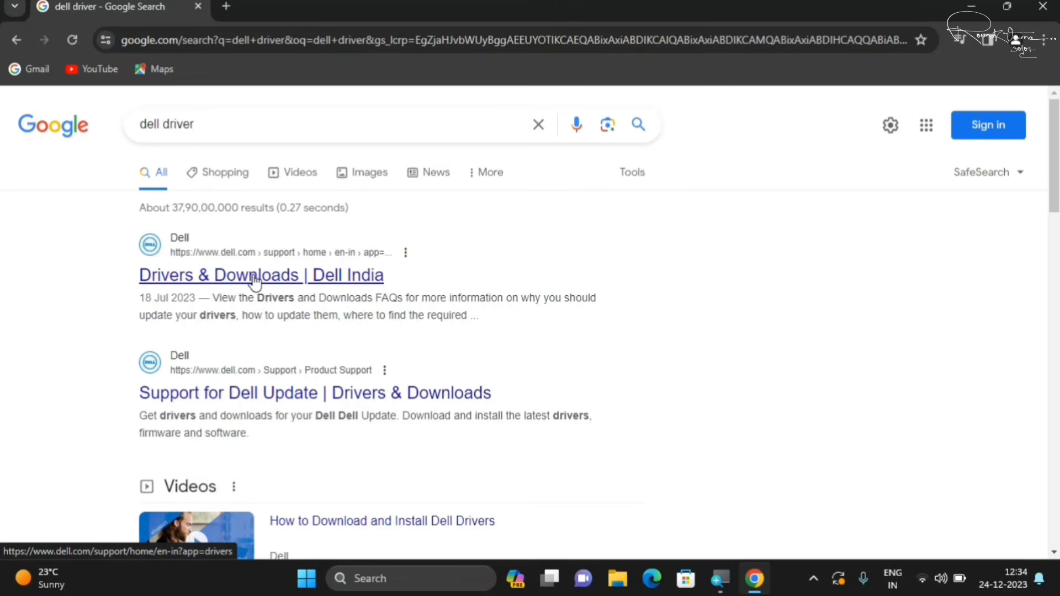
Open Dell's Drivers & Downloads page and look up the laptop by pasting its service tag
left_click(253, 278)
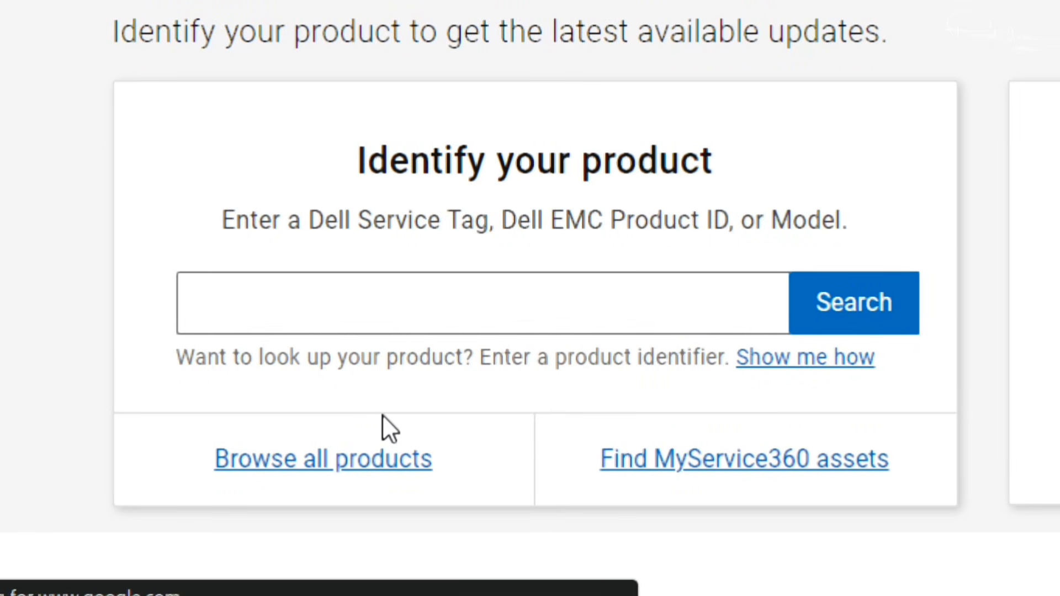
left_click(325, 312)
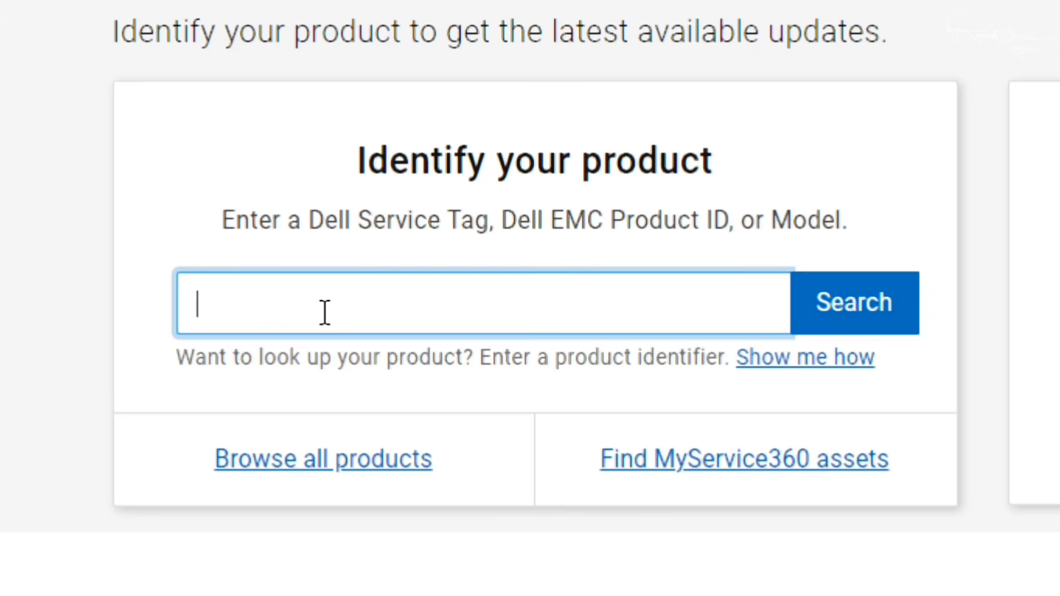
type("CB7VD82")
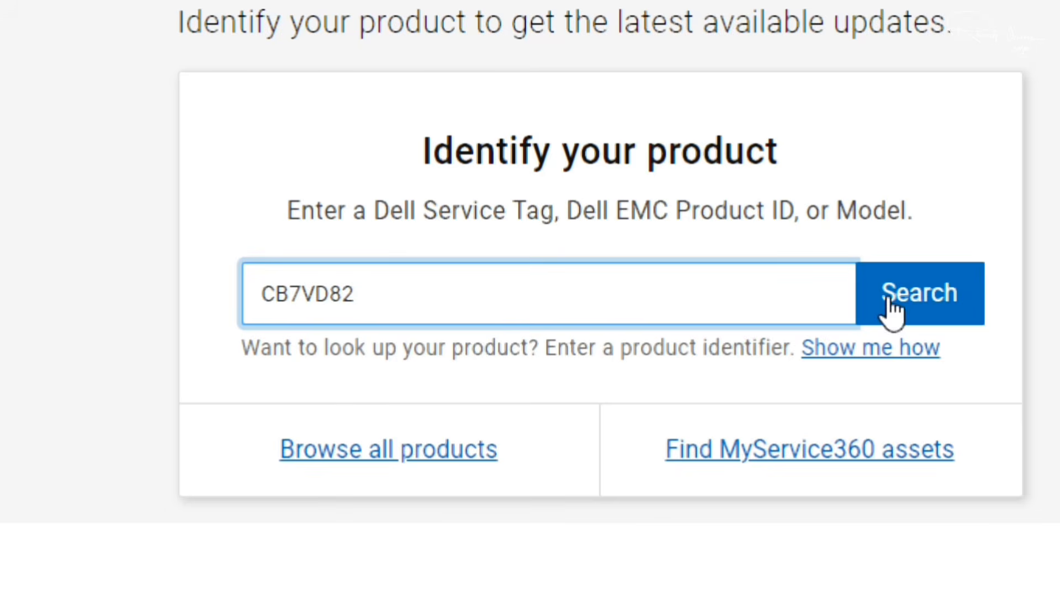
left_click(916, 303)
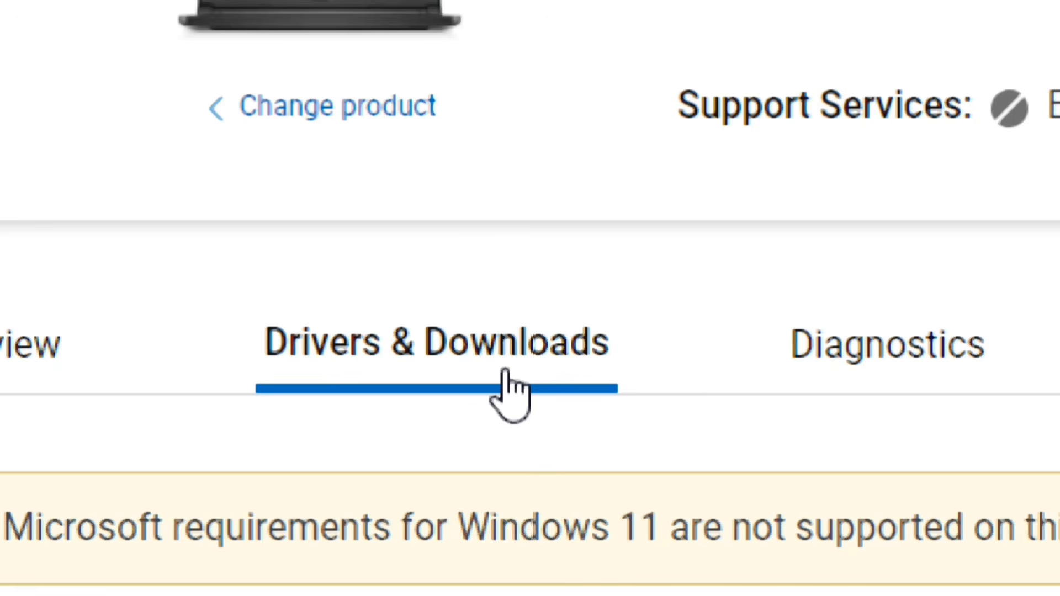
Open the device's driver list and expand it to show all available drivers
left_click(435, 363)
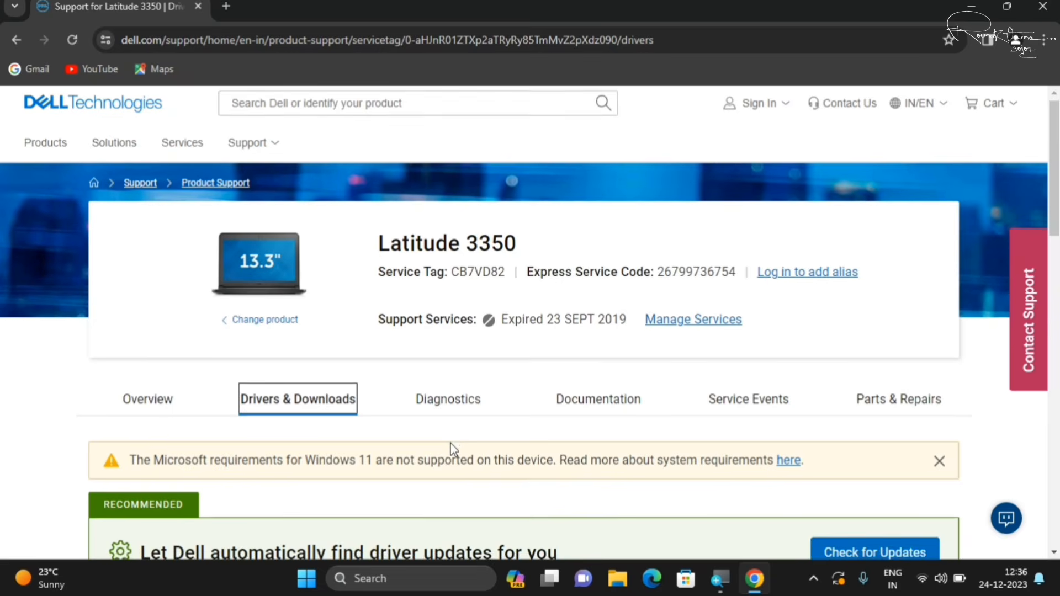
scroll(450, 443, "down", 4)
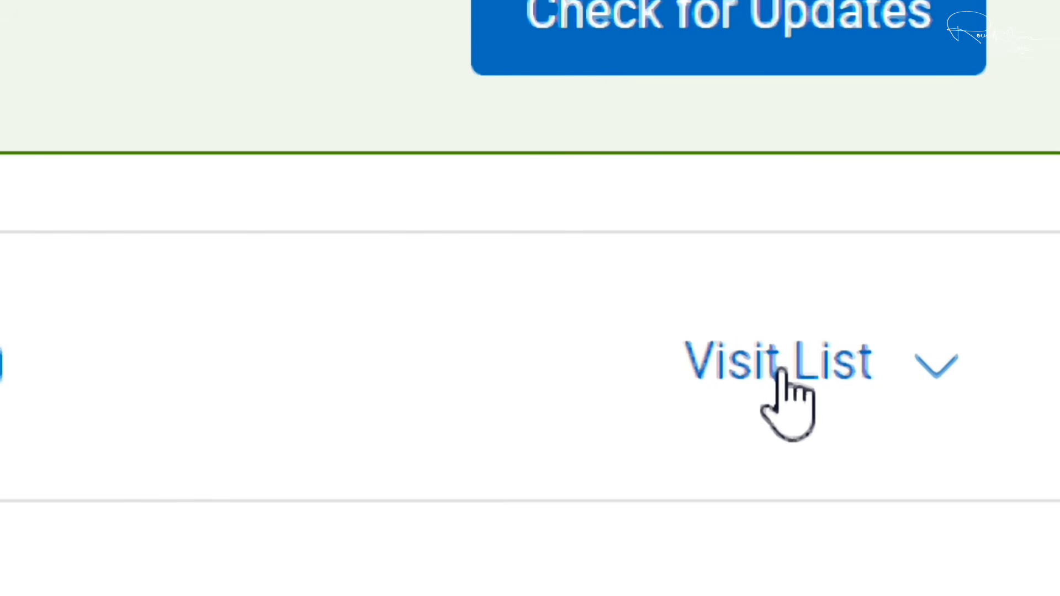
left_click(783, 371)
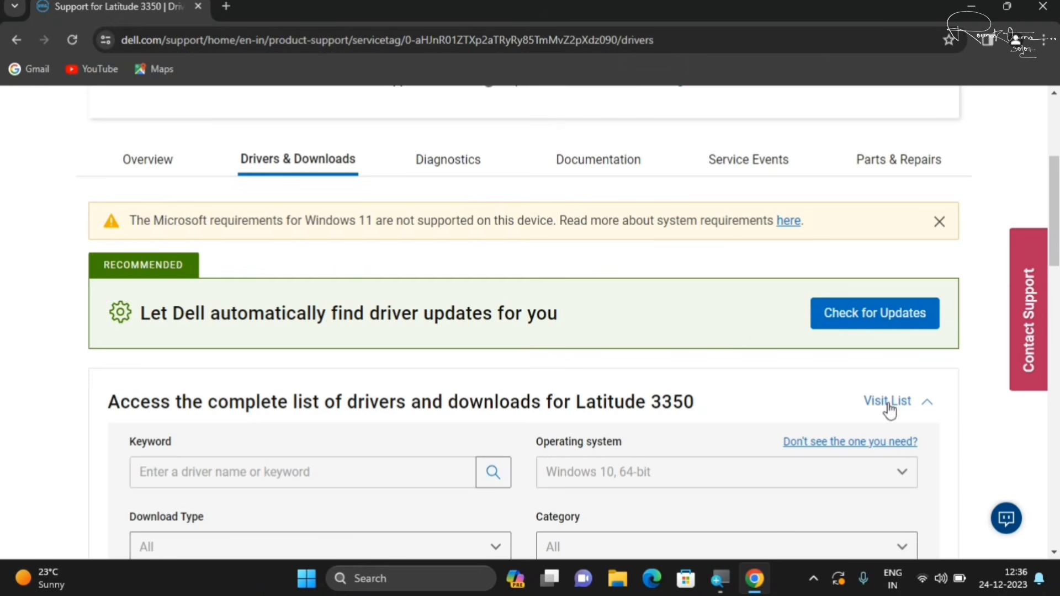
scroll(518, 449, "down", 5)
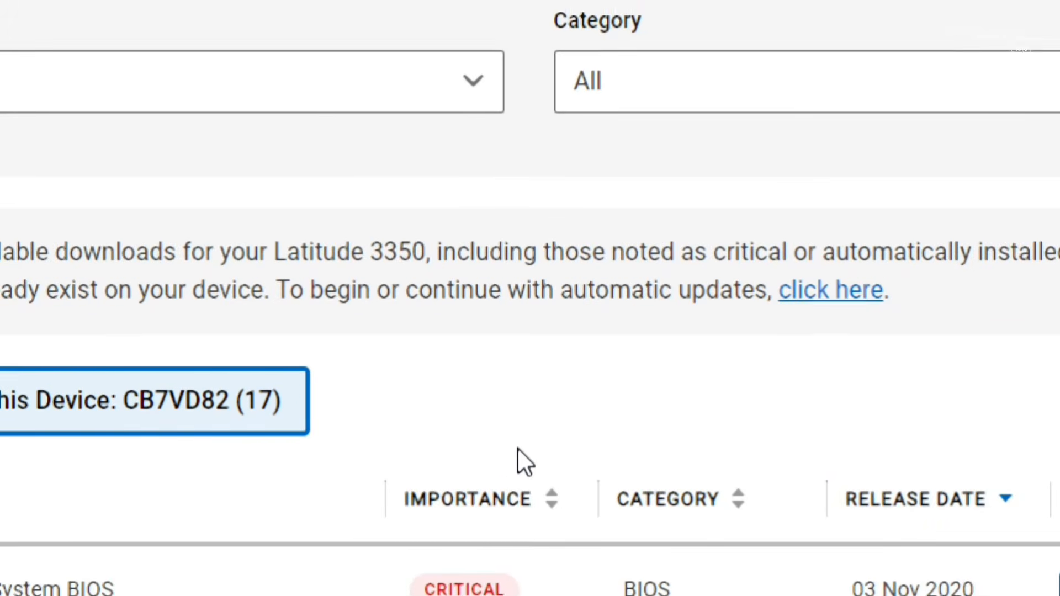
scroll(518, 448, "down", 6)
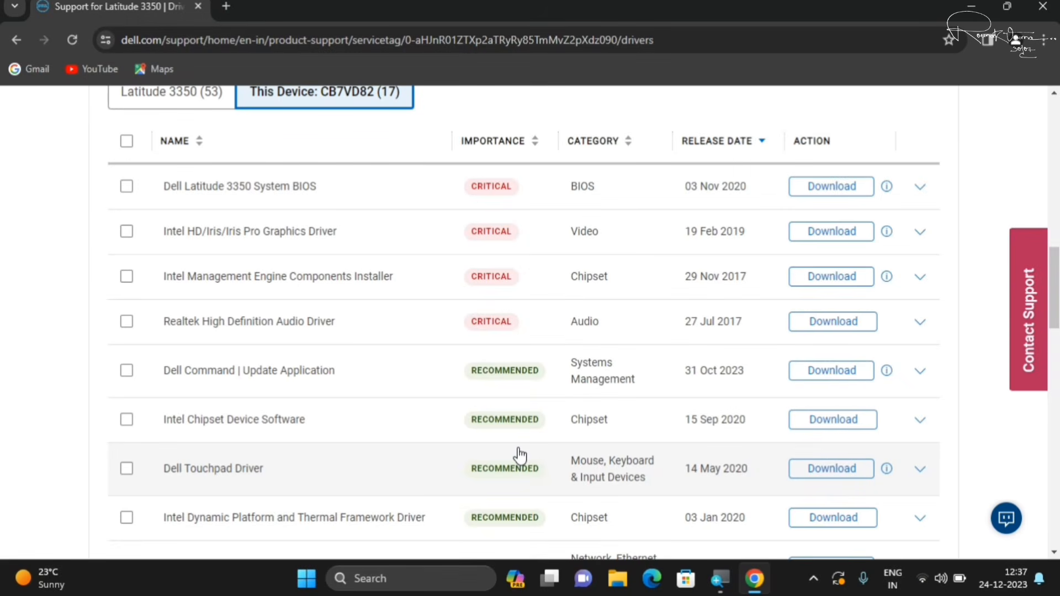
scroll(519, 456, "down", 5)
left_click(528, 397)
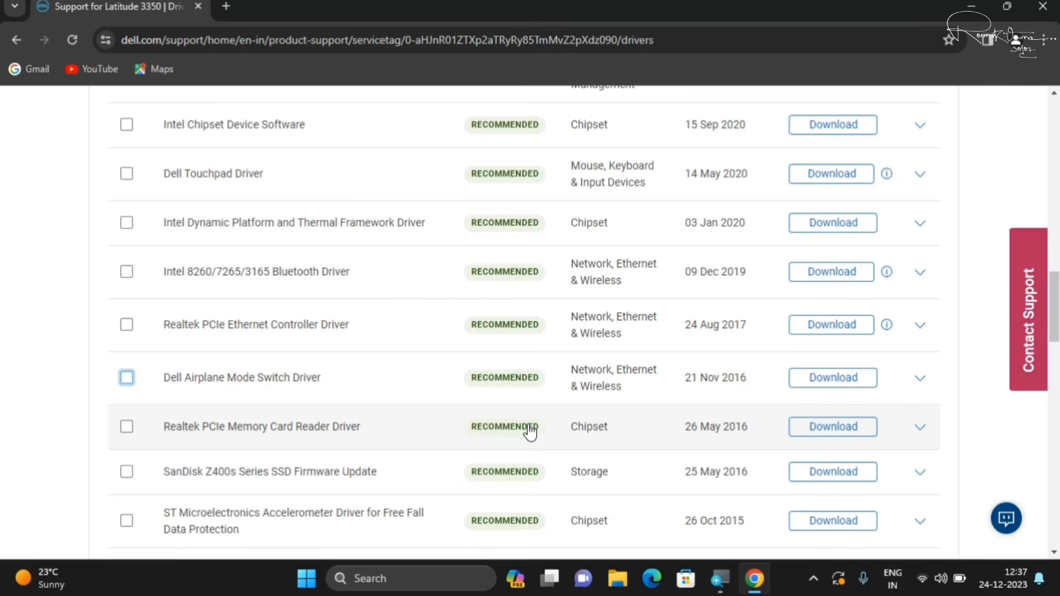
Tick the Dell Touchpad Driver checkbox and close Chrome
scroll(530, 433, "up", 4)
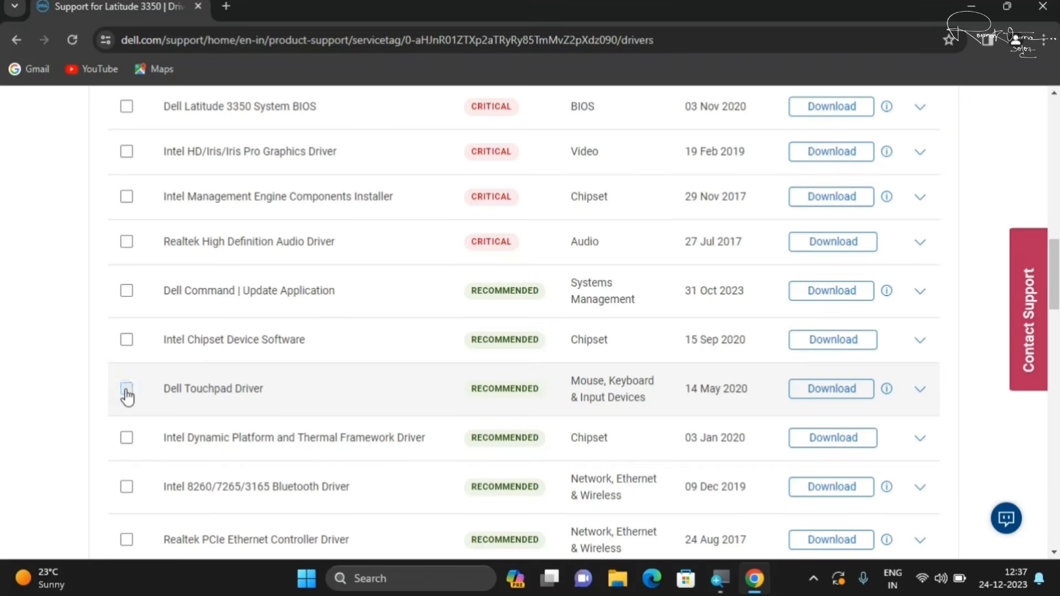
left_click(127, 390)
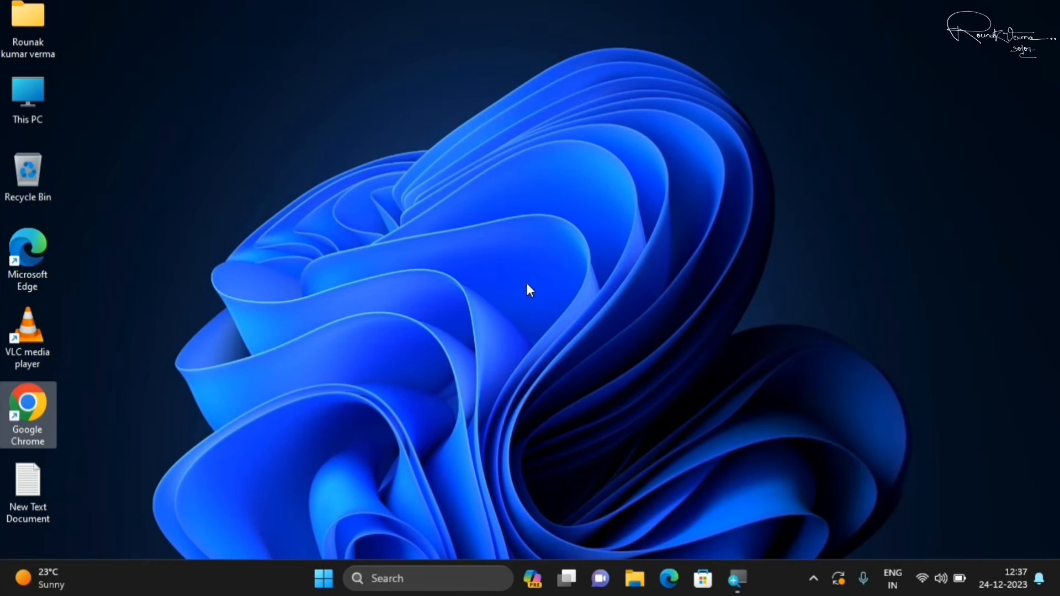
left_click(526, 280)
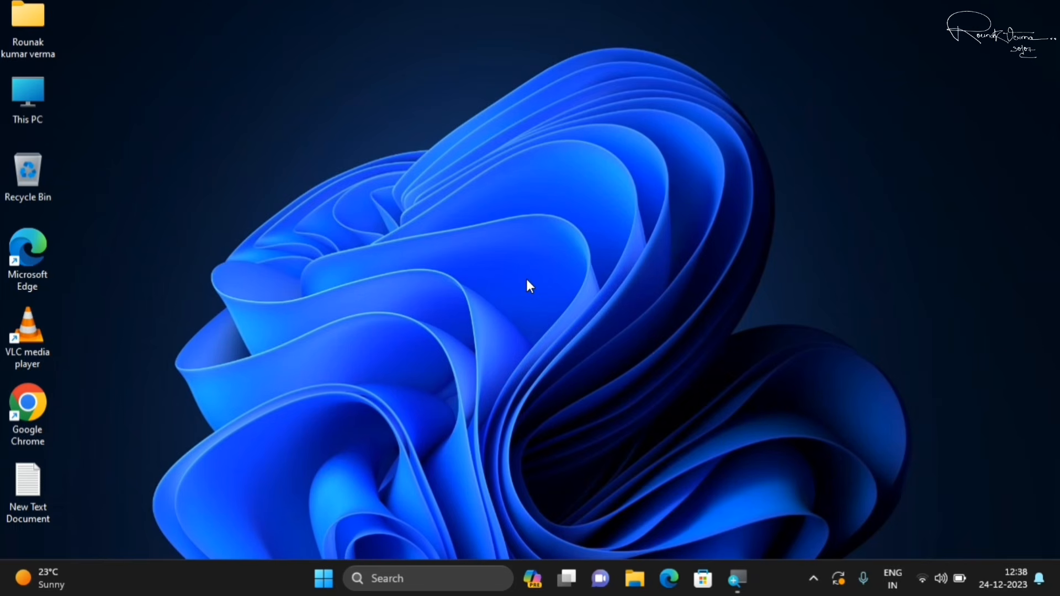
left_click(324, 579)
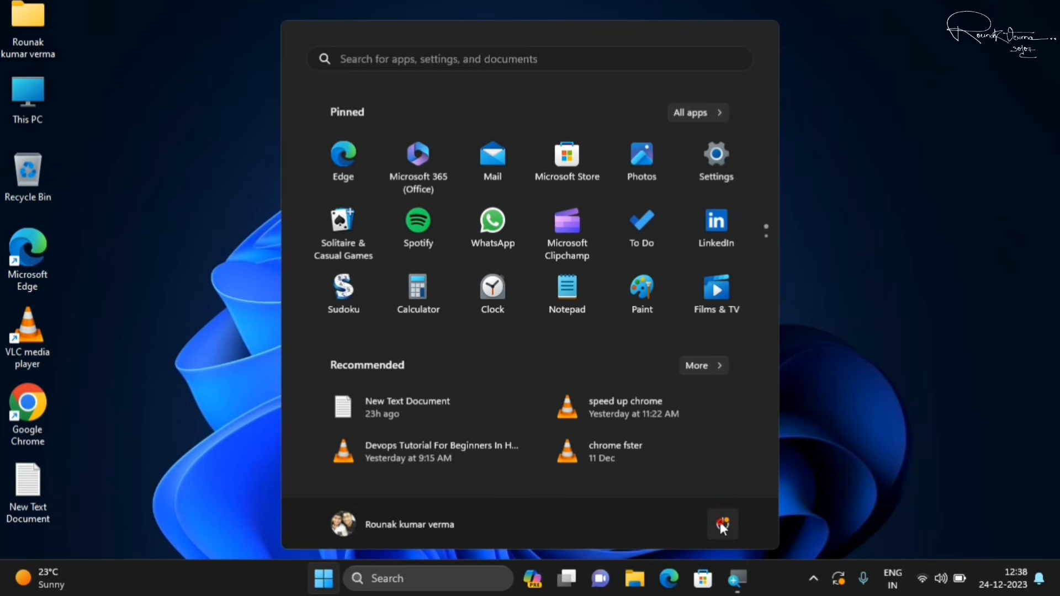
left_click(721, 524)
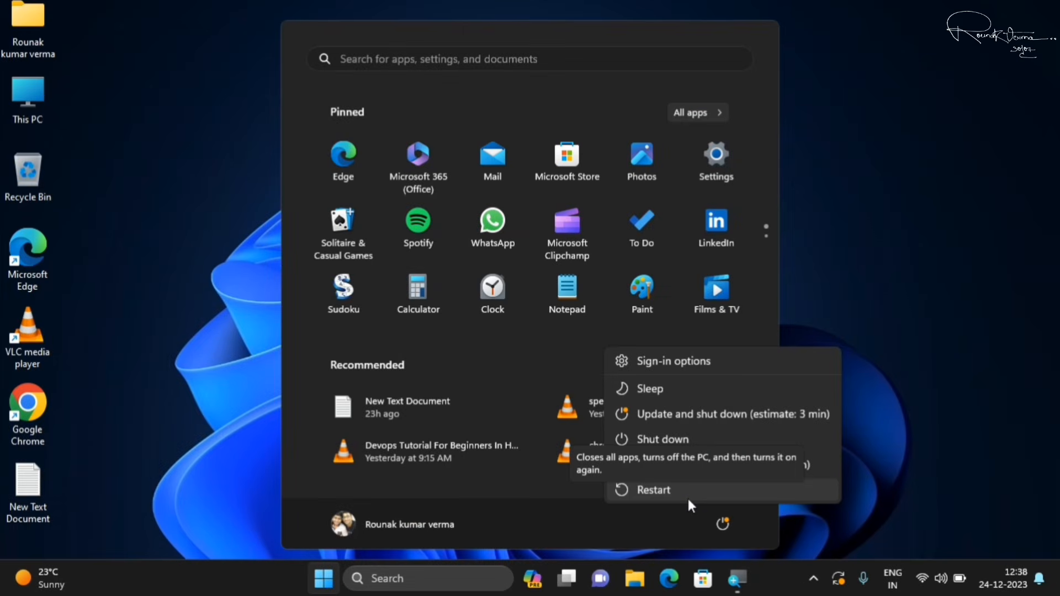
key("Escape")
left_click(868, 200)
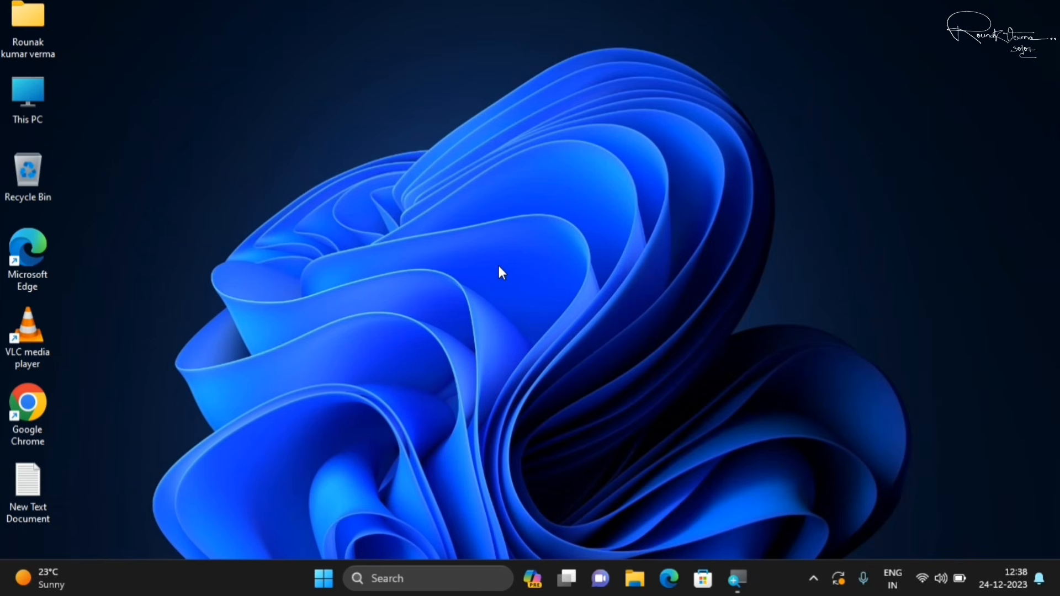
Reopen Device Manager and open Dell Touchpad Properties under Mice and other pointing devices
right_click(326, 579)
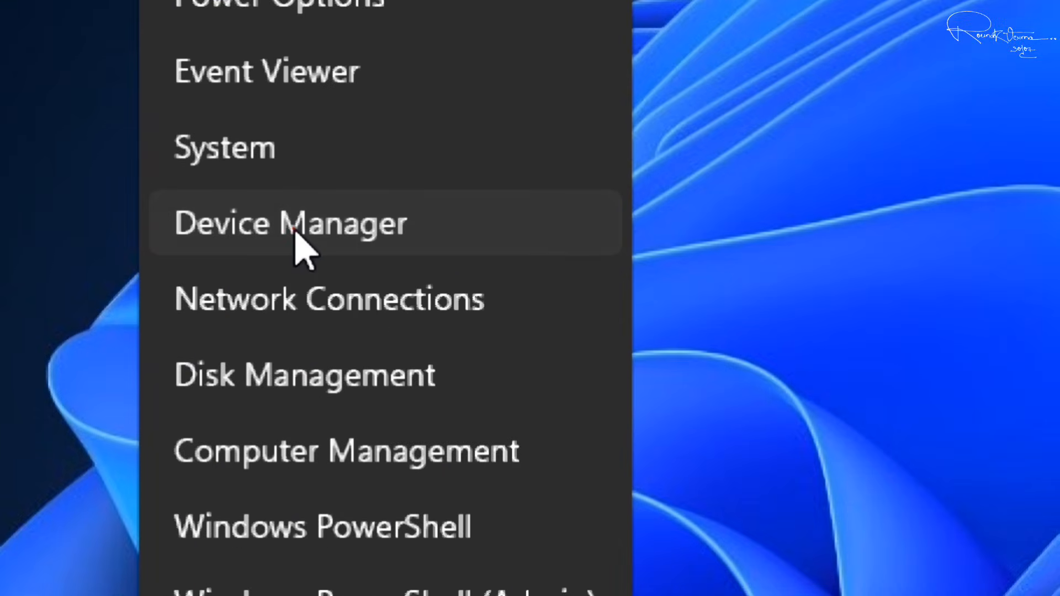
left_click(294, 232)
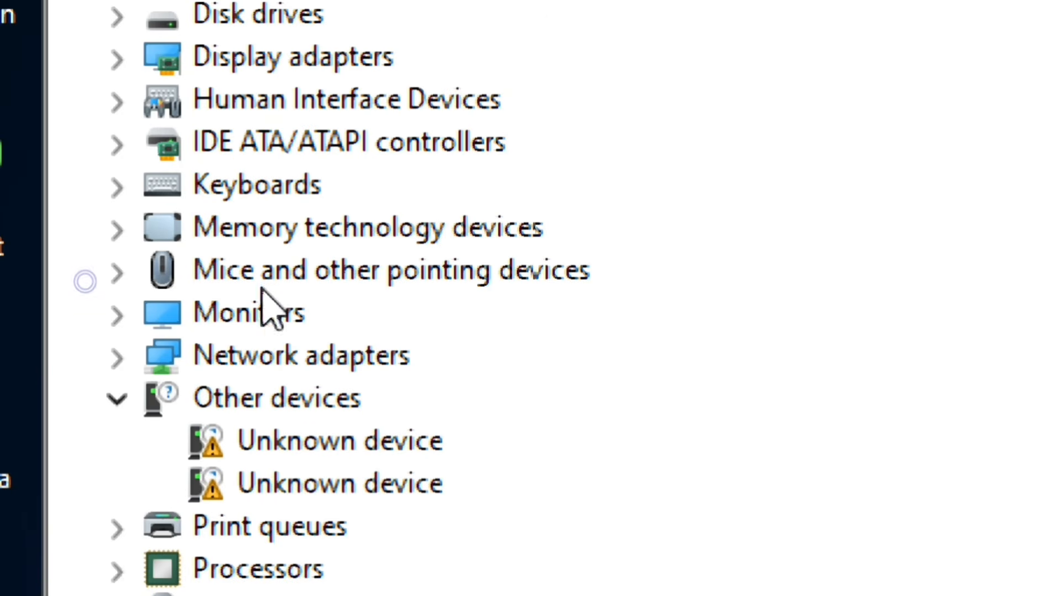
left_click(125, 275)
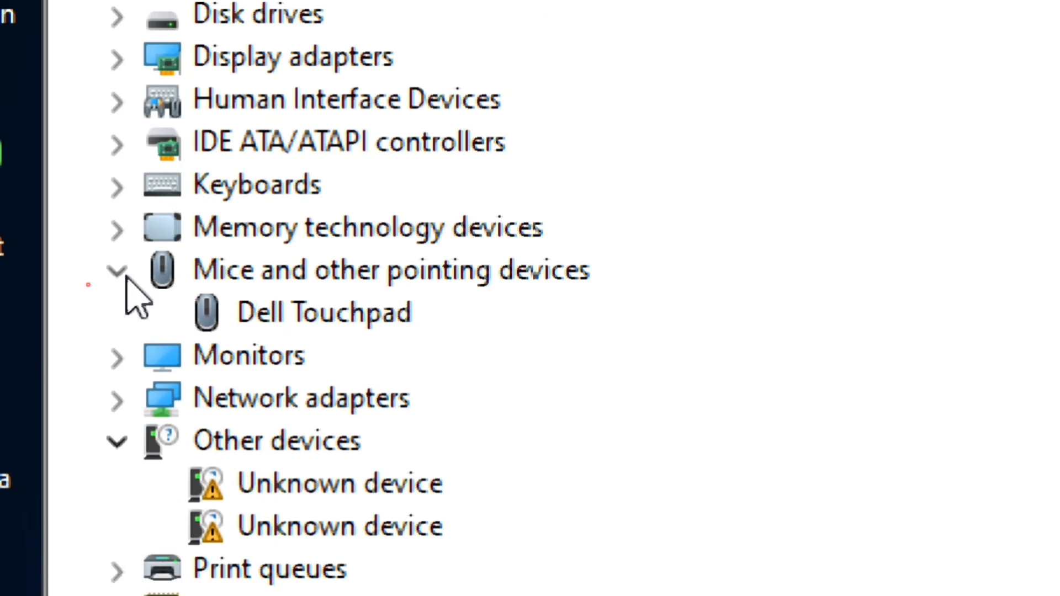
right_click(339, 319)
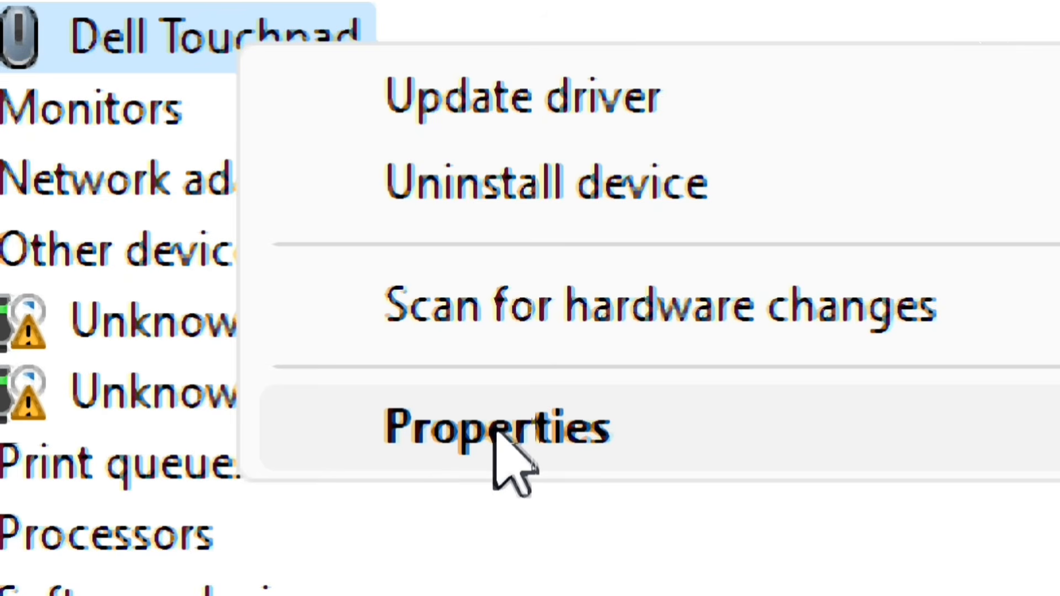
left_click(494, 422)
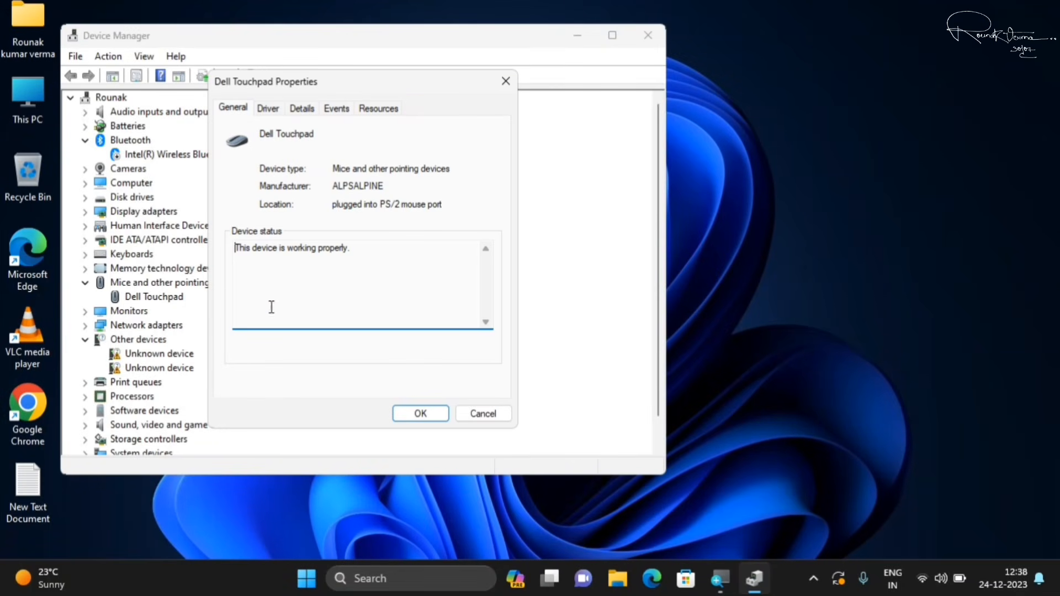
Dismiss the close-dialogs-first error and move the properties dialog clear of the device list
left_click(649, 35)
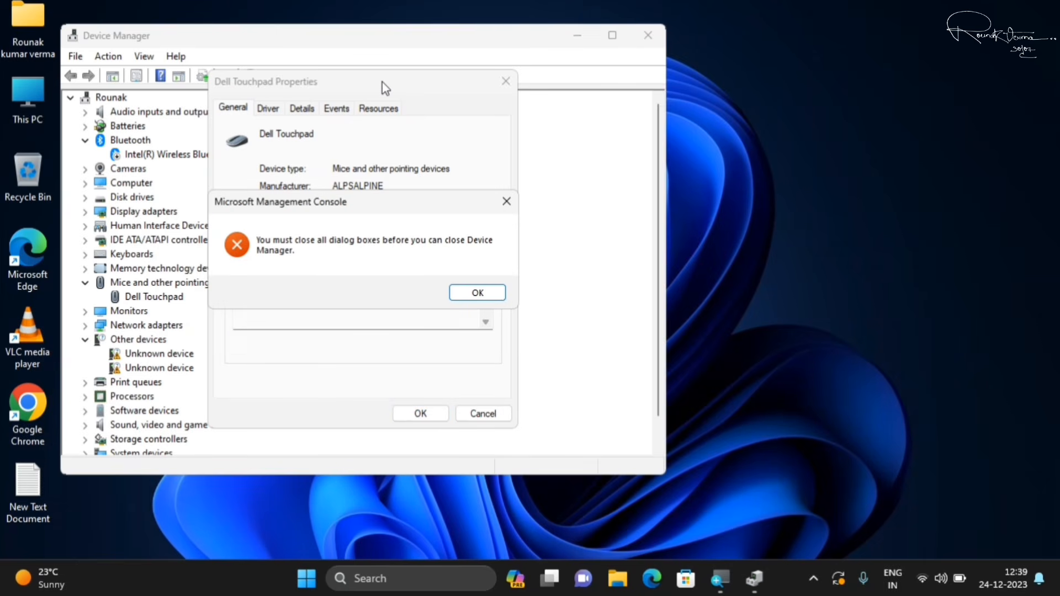
left_click(507, 202)
left_click_drag(372, 90, 526, 134)
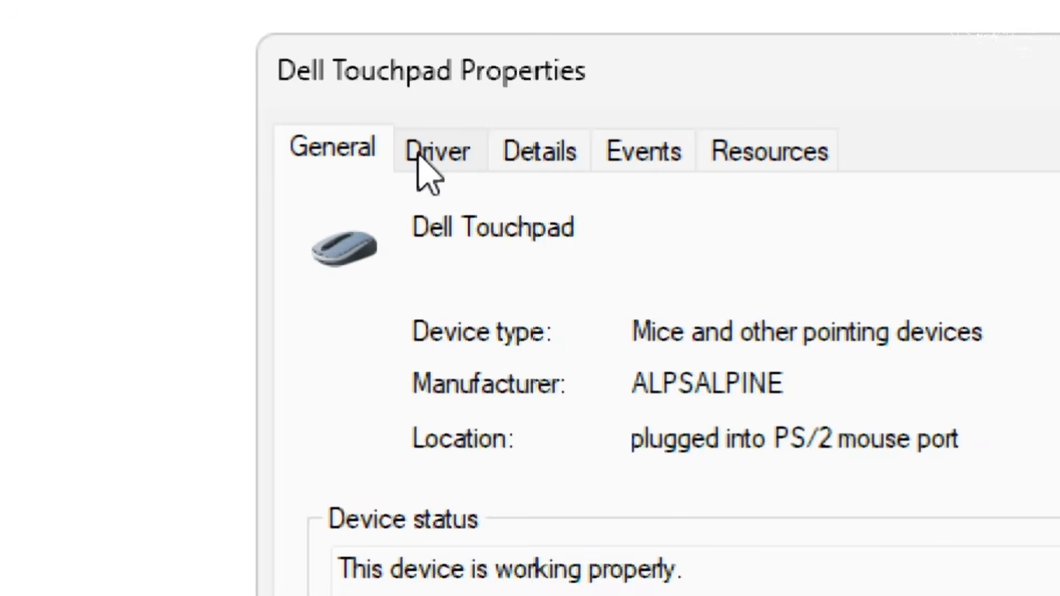
Confirm the Driver tab shows AlpsAlpine version 10.3201.101.121, then cancel the properties dialog
left_click(419, 154)
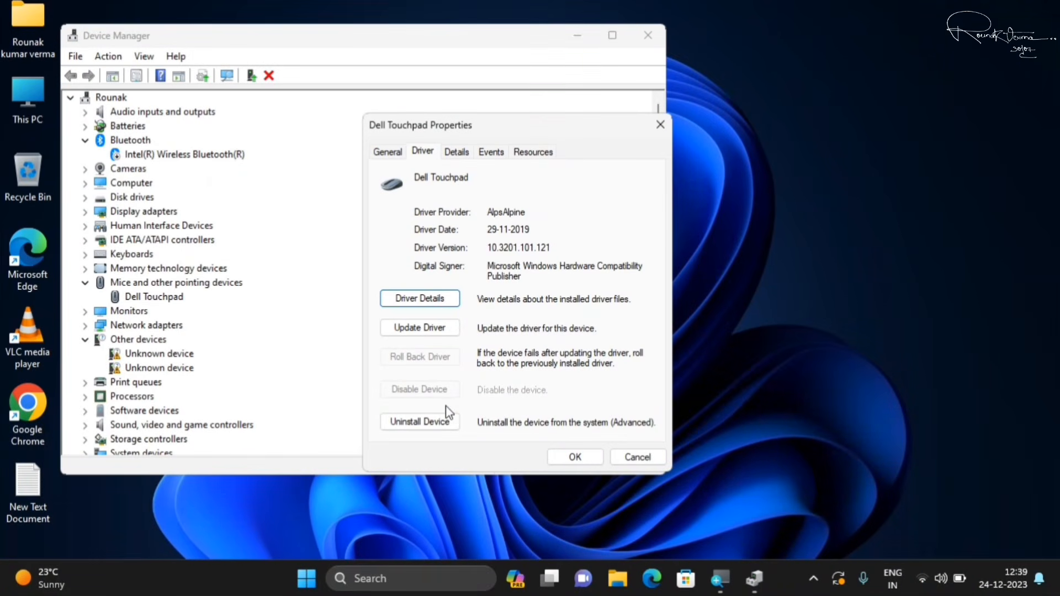
left_click(641, 460)
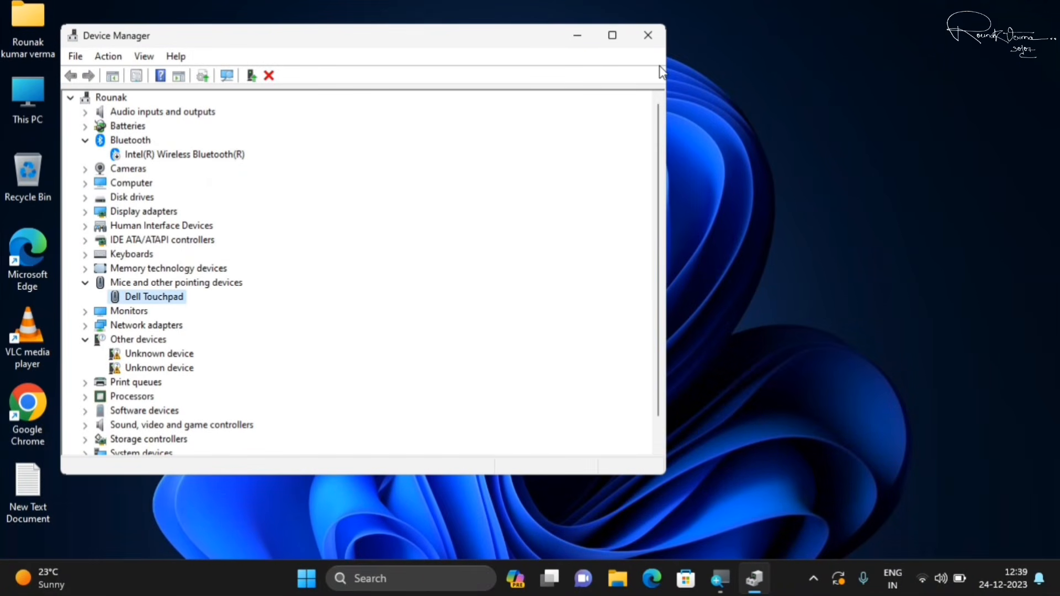
Close the Device Manager window to return to the empty Windows 11 desktop
left_click(649, 36)
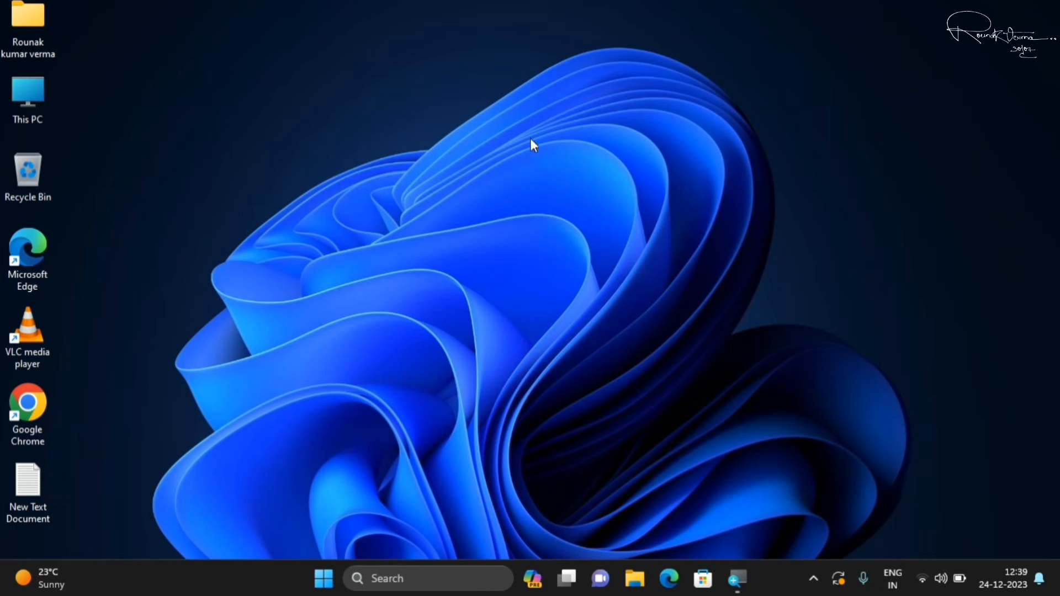